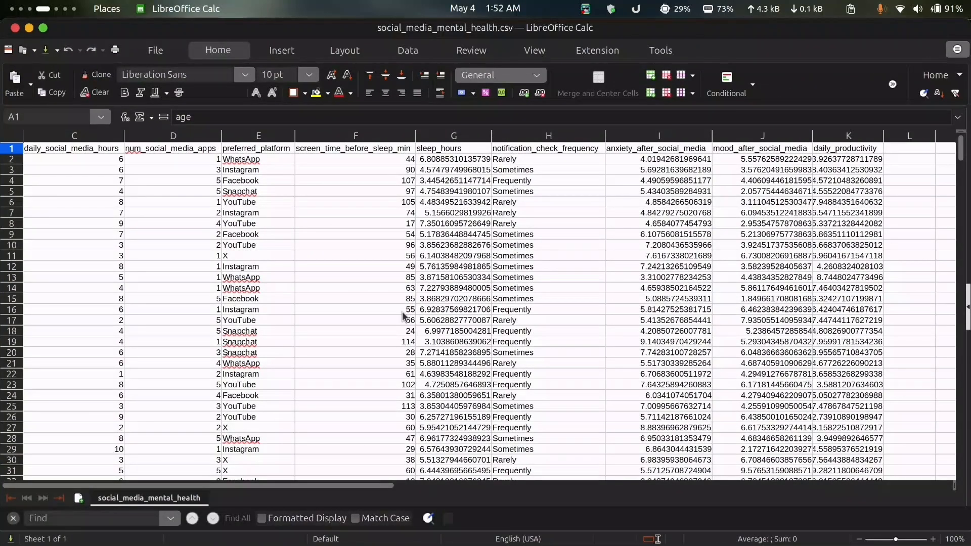
Step: Look through the columns of the social_media_mental_health.csv sheet from age to daily_productivity
{"action": "scroll", "coordinate": [403, 317], "scroll_direction": "left", "scroll_amount": 2}
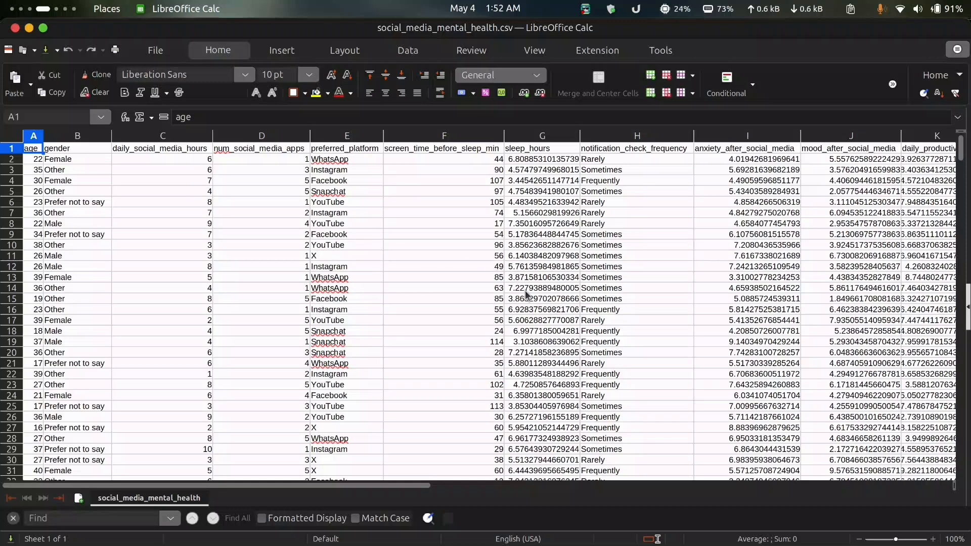
{"action": "scroll", "coordinate": [501, 340], "scroll_direction": "right", "scroll_amount": 5}
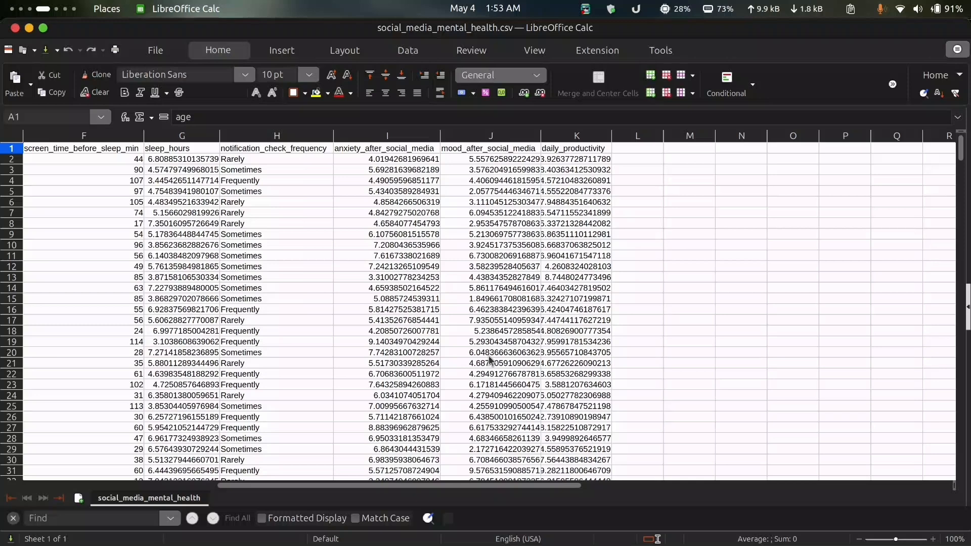
Step: Switch to Altair AI Studio and add a Read CSV operator to the empty process
{"action": "key", "text": "ctrl+alt+Right"}
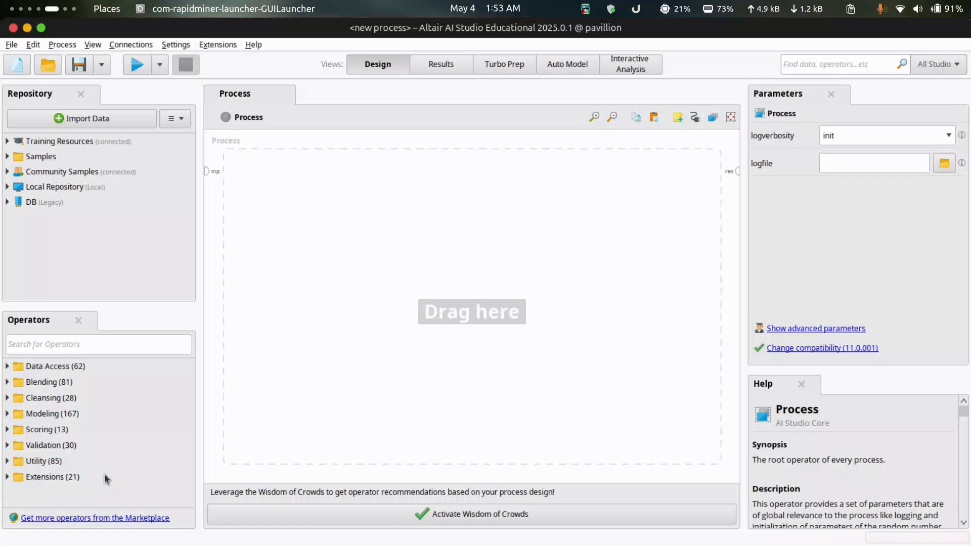
{"action": "left_click", "coordinate": [557, 71]}
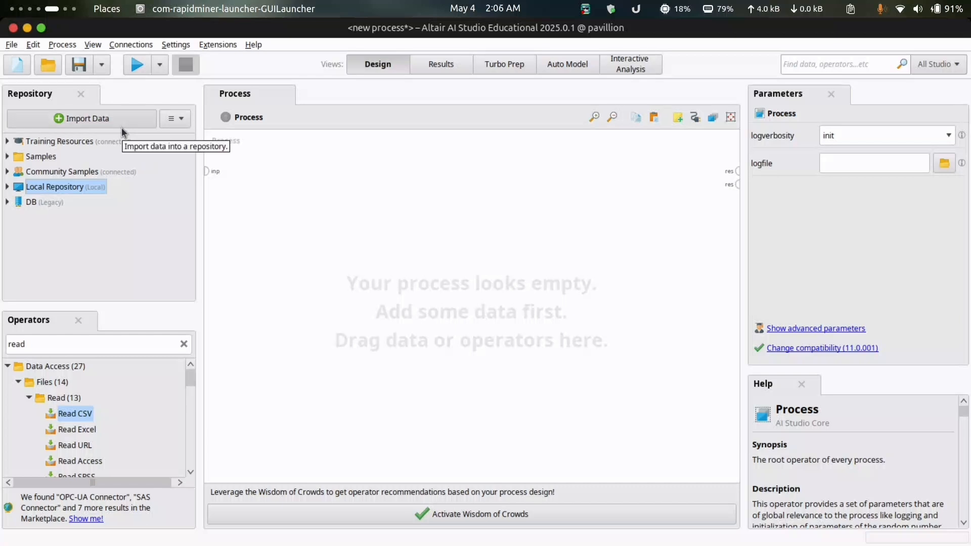
{"action": "double_click", "coordinate": [34, 345]}
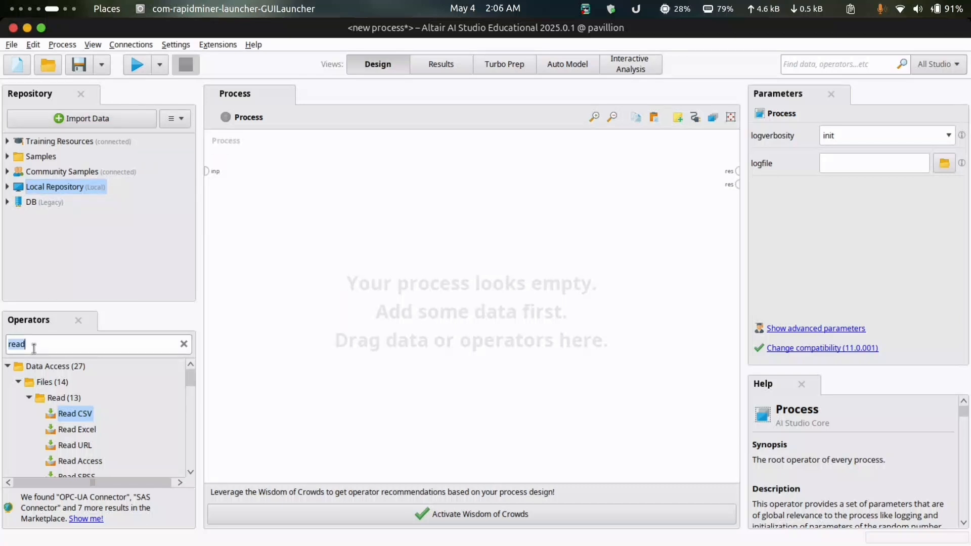
{"action": "left_click", "coordinate": [92, 346]}
{"action": "left_click_drag", "start_coordinate": [65, 413], "coordinate": [291, 275]}
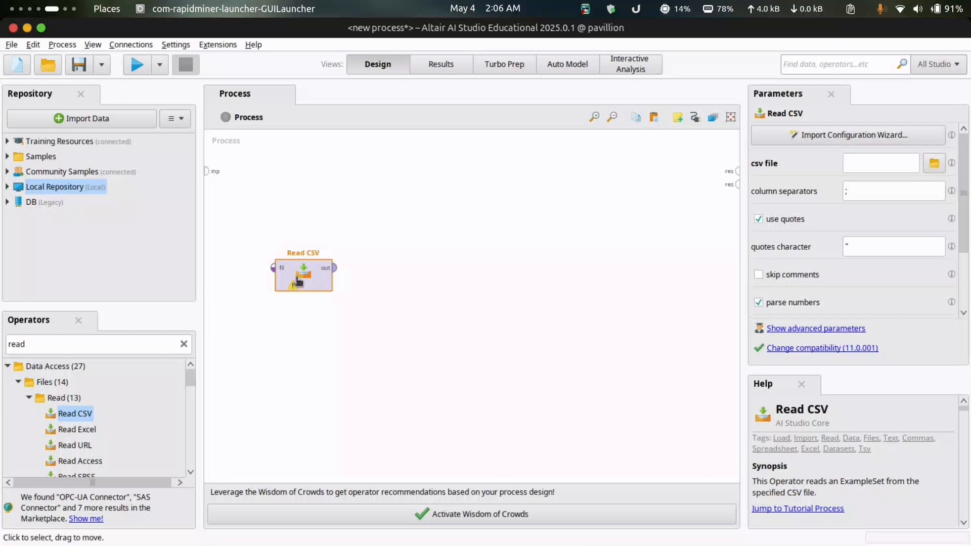
Step: Select social_media_mental_health.csv from the last directory as the data source for the Read CSV operator
{"action": "double_click", "coordinate": [299, 280]}
{"action": "left_click", "coordinate": [224, 159]}
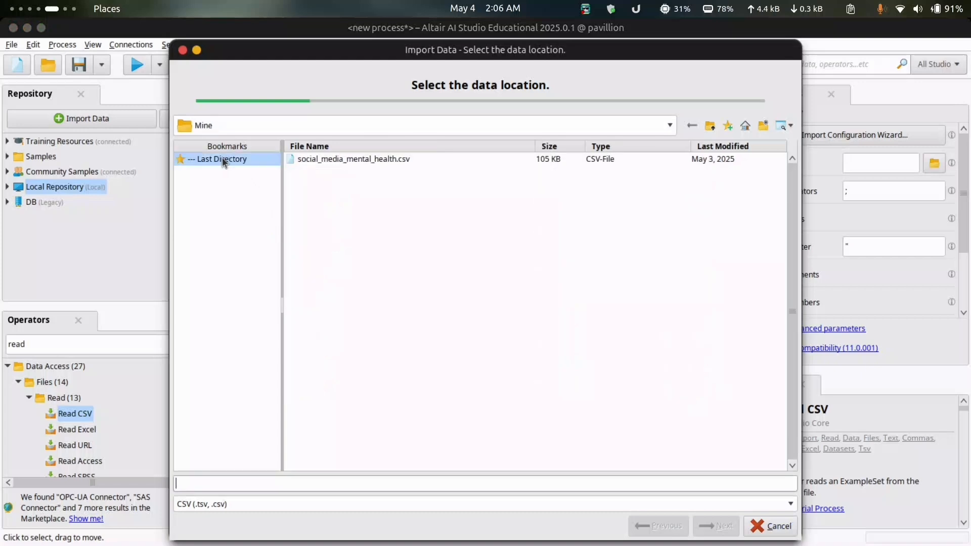
{"action": "left_click", "coordinate": [312, 161]}
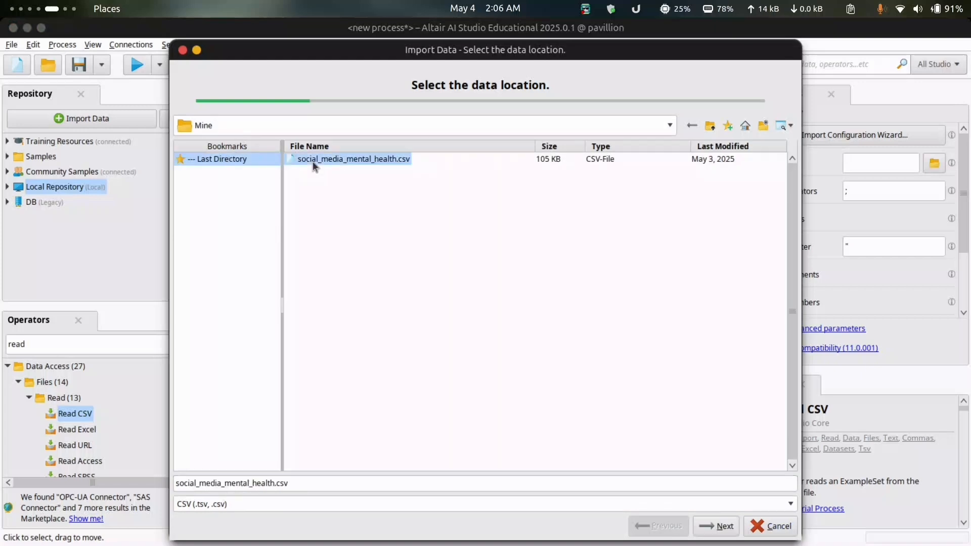
{"action": "left_click", "coordinate": [723, 525]}
Step: Accept the proposed data format, set errors to be replaced with missing values, and finish the CSV import
{"action": "scroll", "coordinate": [672, 417], "scroll_direction": "down", "scroll_amount": 7}
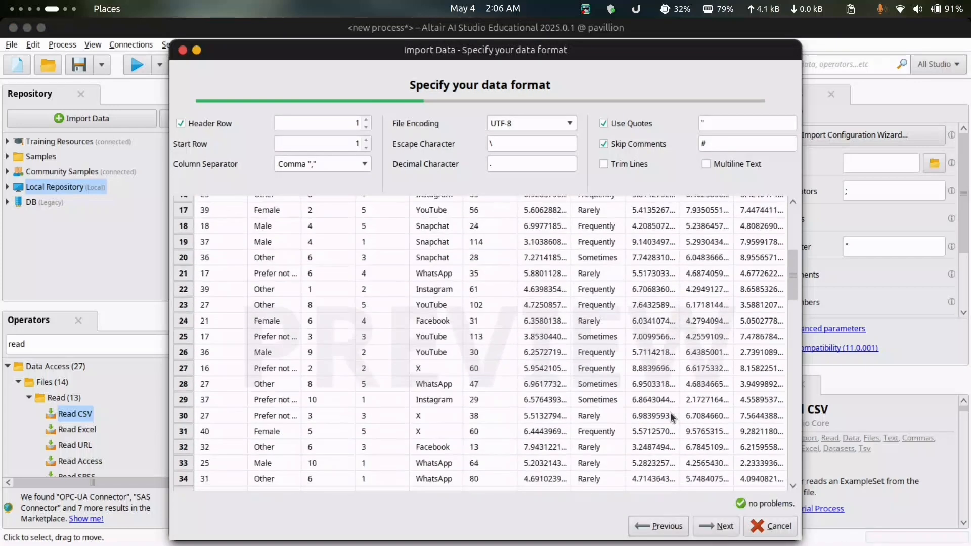
{"action": "scroll", "coordinate": [672, 418], "scroll_direction": "up", "scroll_amount": 7}
{"action": "scroll", "coordinate": [672, 418], "scroll_direction": "down", "scroll_amount": 1}
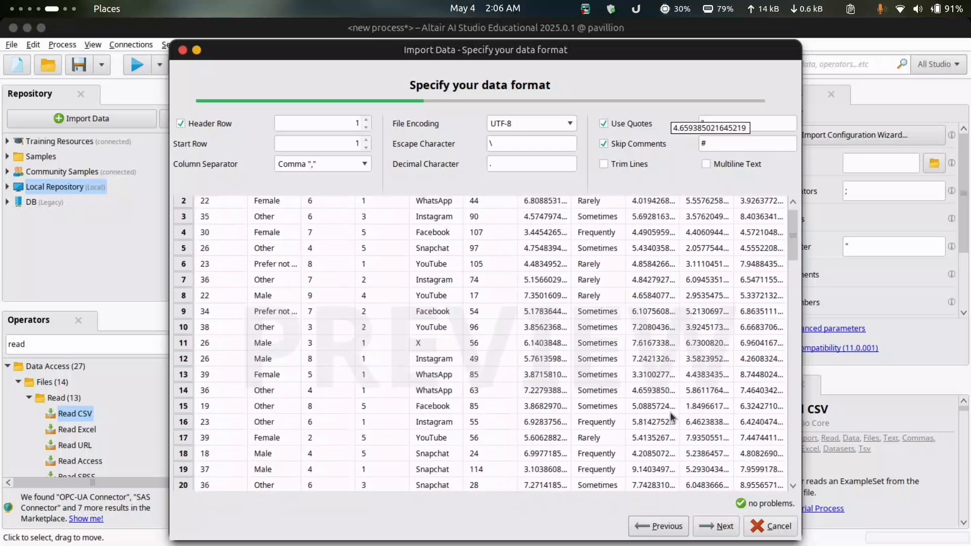
{"action": "scroll", "coordinate": [672, 418], "scroll_direction": "up", "scroll_amount": 1}
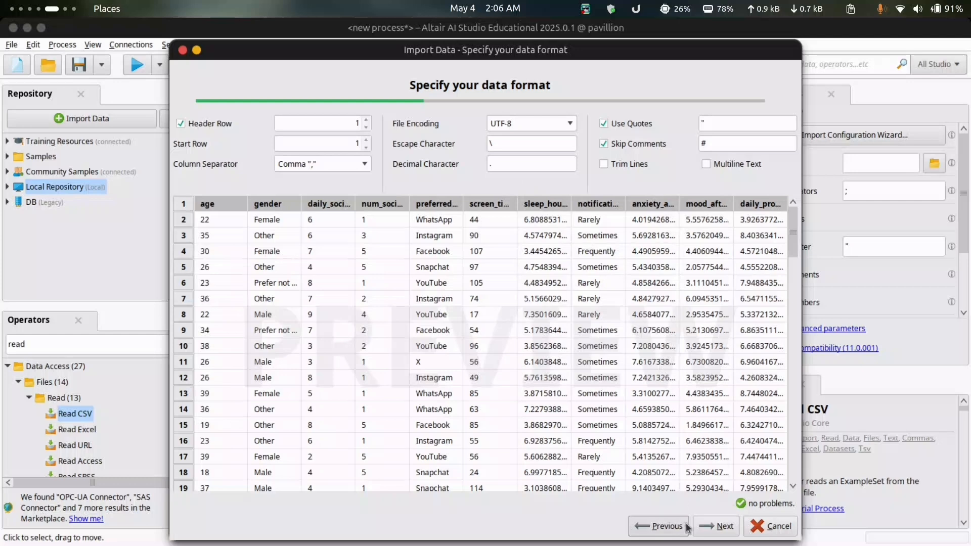
{"action": "left_click", "coordinate": [717, 526]}
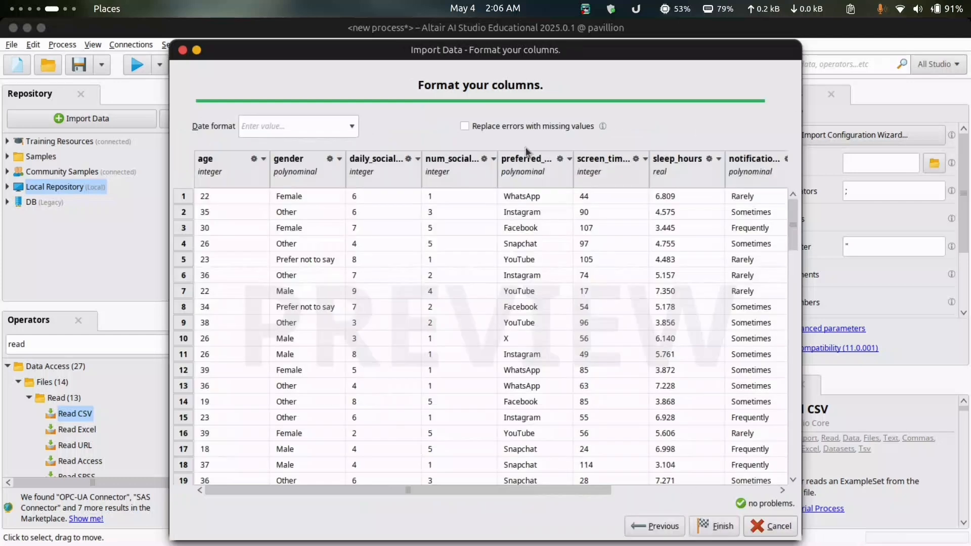
{"action": "left_click", "coordinate": [479, 126]}
{"action": "left_click", "coordinate": [714, 525]}
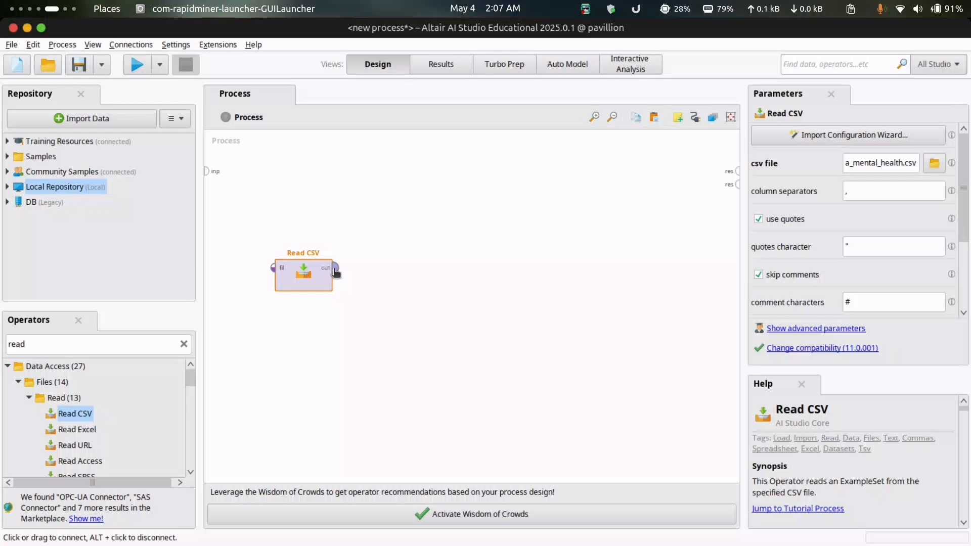
Step: Connect the Read CSV output to the first process result port and run the process to view the data rows
{"action": "mouse_move", "coordinate": [336, 273]}
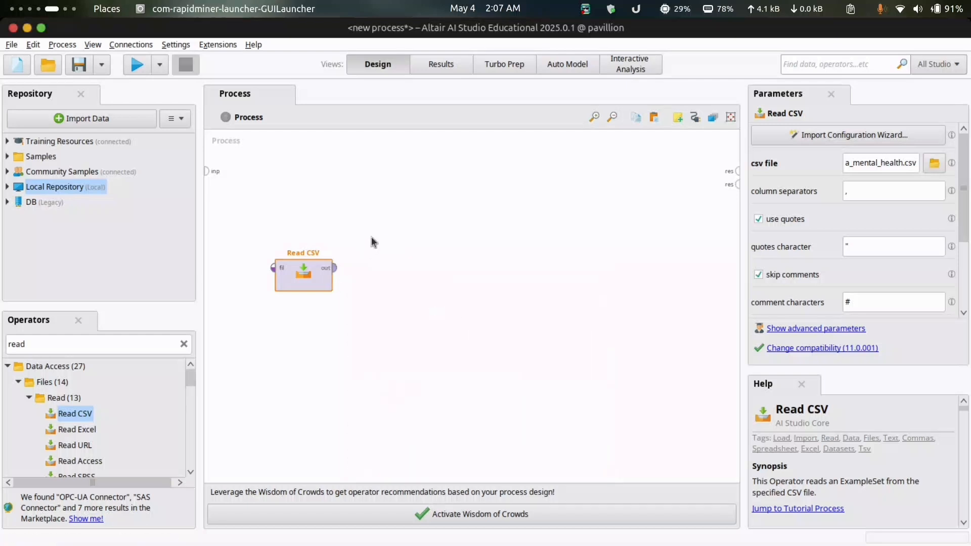
{"action": "left_click", "coordinate": [338, 272]}
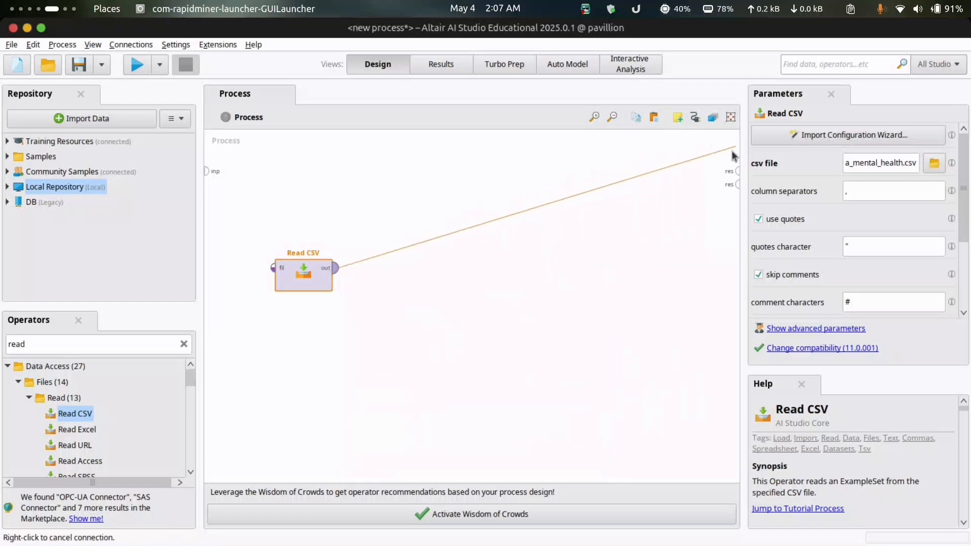
{"action": "left_click", "coordinate": [737, 171]}
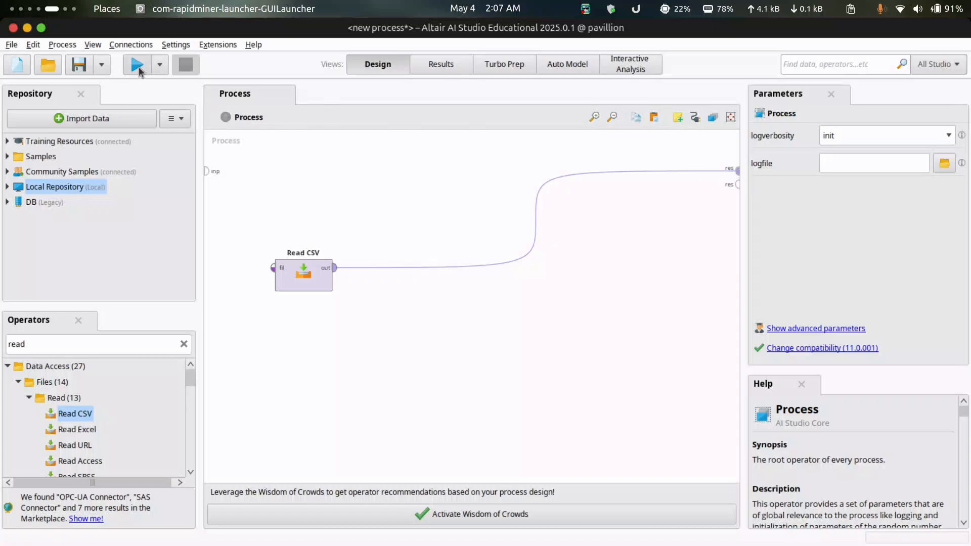
{"action": "left_click", "coordinate": [138, 69]}
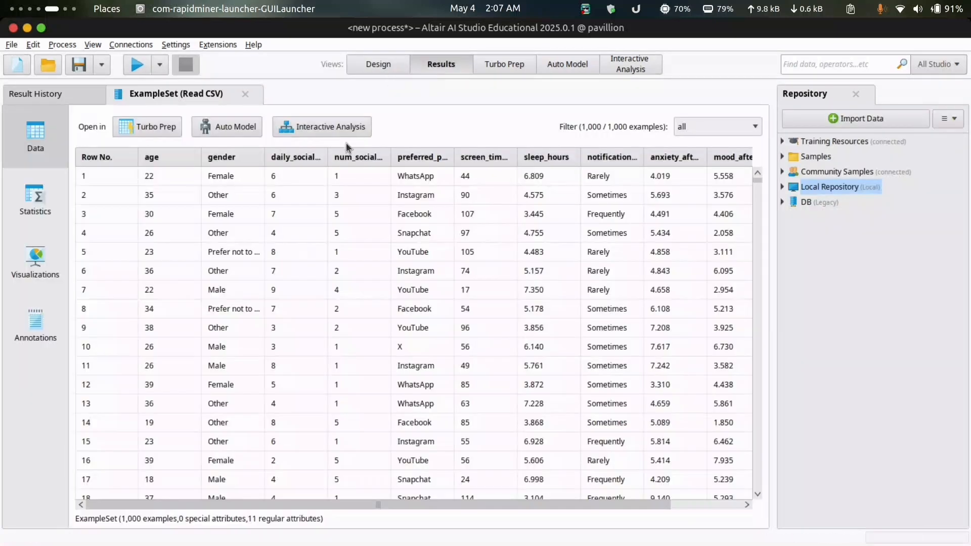
{"action": "scroll", "coordinate": [384, 273], "scroll_direction": "down", "scroll_amount": 4}
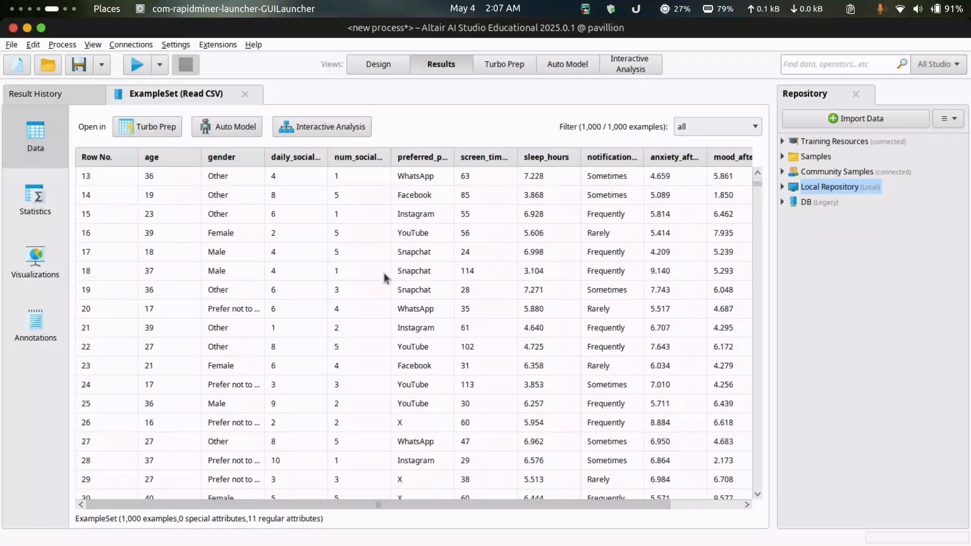
{"action": "scroll", "coordinate": [383, 273], "scroll_direction": "up", "scroll_amount": 4}
{"action": "scroll", "coordinate": [384, 273], "scroll_direction": "down", "scroll_amount": 6}
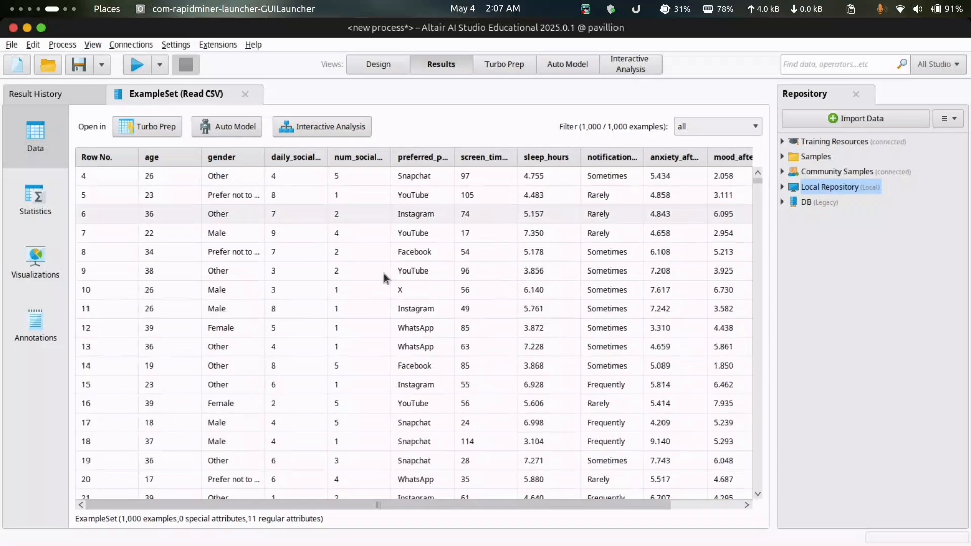
{"action": "scroll", "coordinate": [384, 277], "scroll_direction": "up", "scroll_amount": 6}
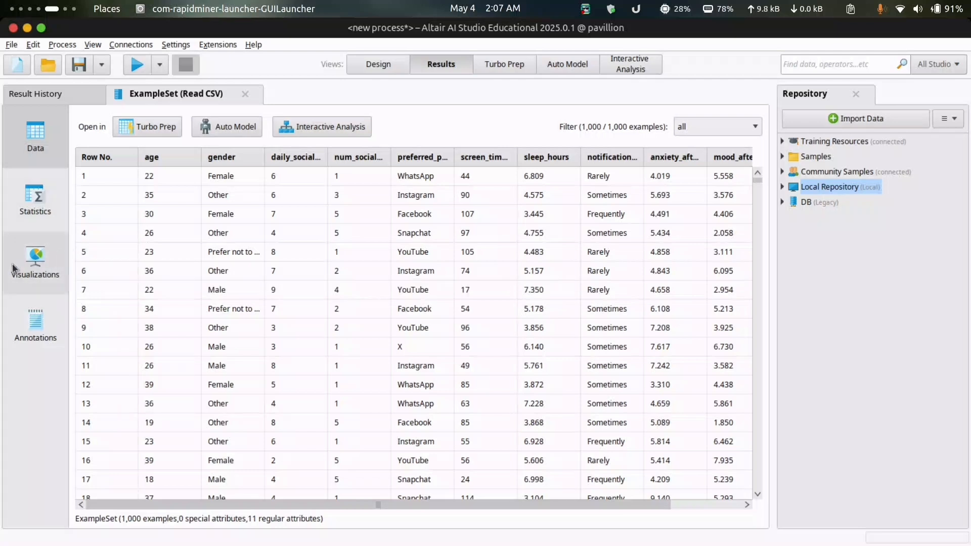
Step: Visualize the data as a Pie / Donut chart with gender as both the value column and the grouping column
{"action": "left_click", "coordinate": [38, 272]}
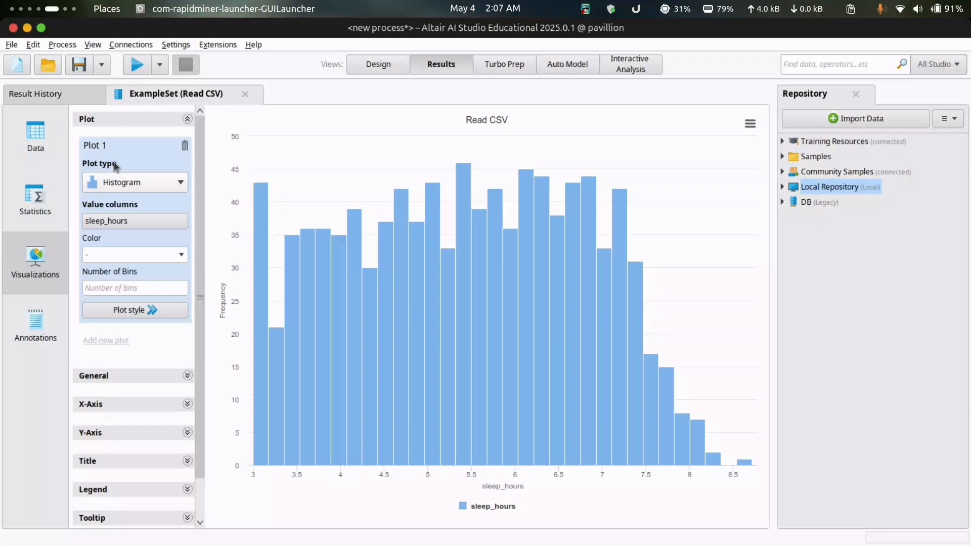
{"action": "left_click", "coordinate": [155, 183]}
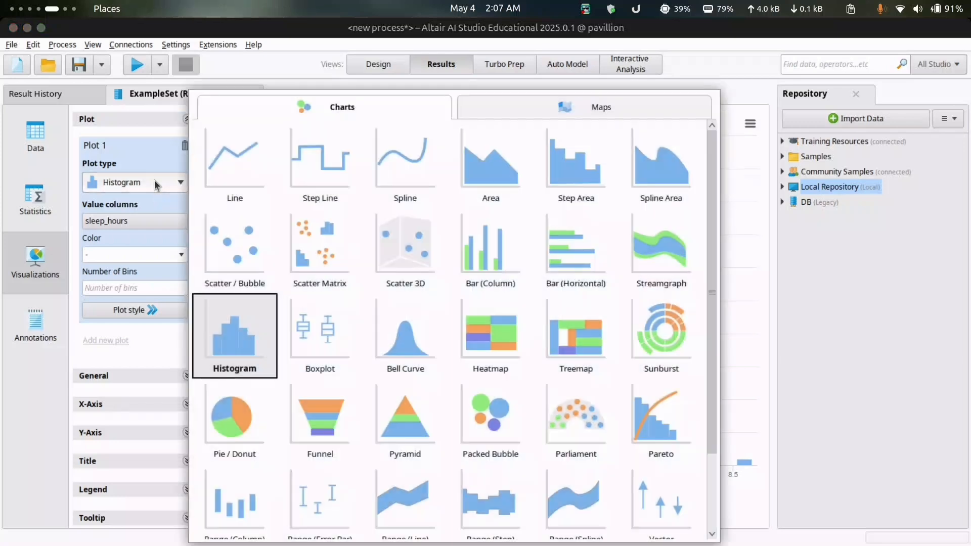
{"action": "left_click", "coordinate": [228, 439]}
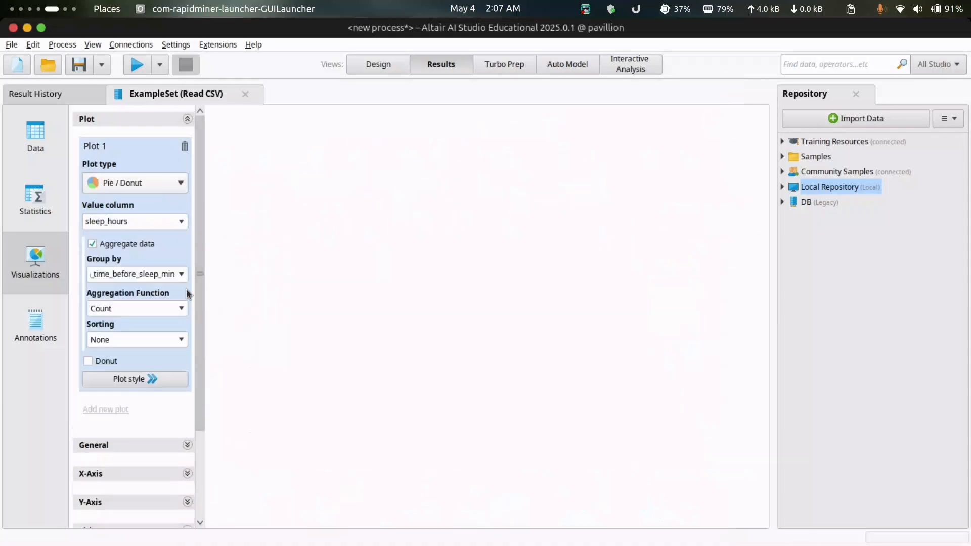
{"action": "left_click", "coordinate": [186, 226]}
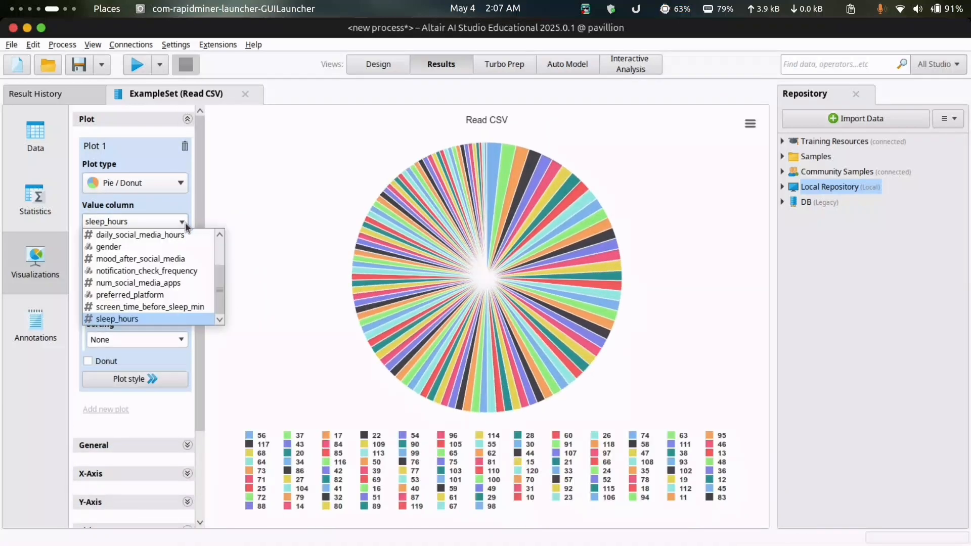
{"action": "left_click", "coordinate": [128, 248]}
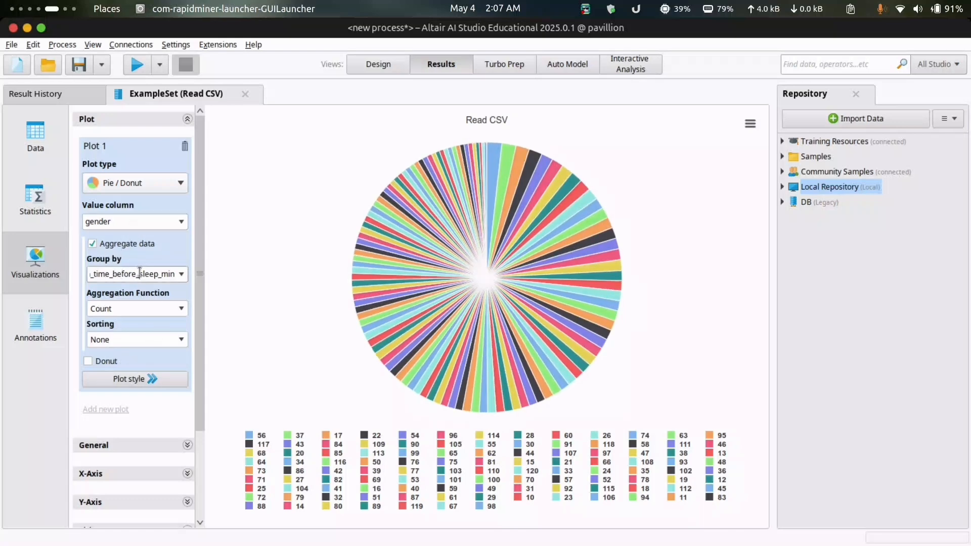
{"action": "left_click", "coordinate": [180, 275]}
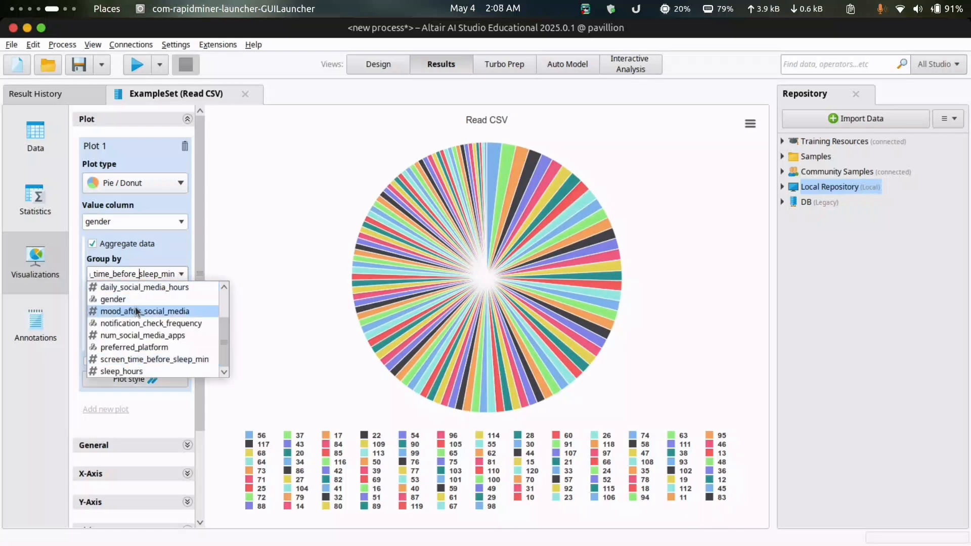
{"action": "left_click", "coordinate": [136, 303]}
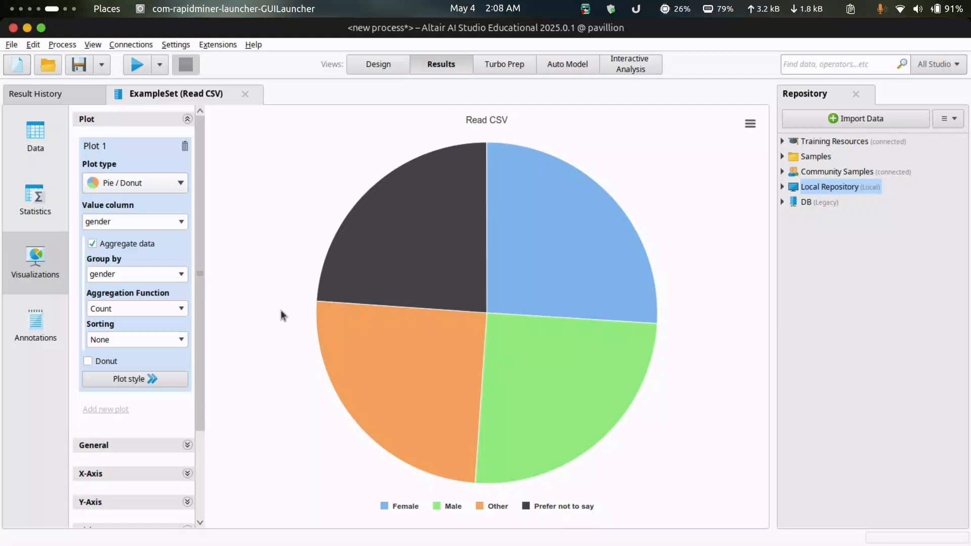
Step: Change the plot to a Histogram and replace gender with age as its value column
{"action": "left_click", "coordinate": [178, 192]}
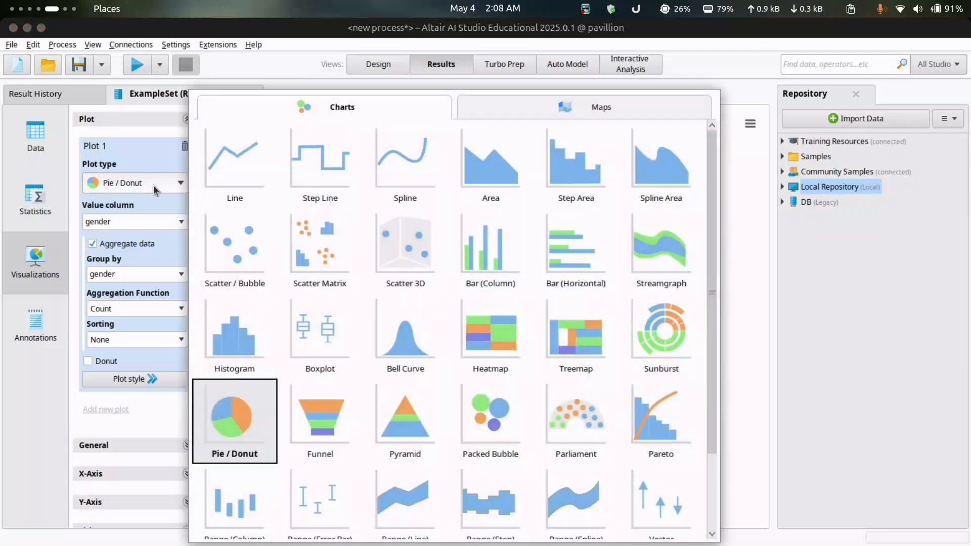
{"action": "left_click", "coordinate": [262, 332]}
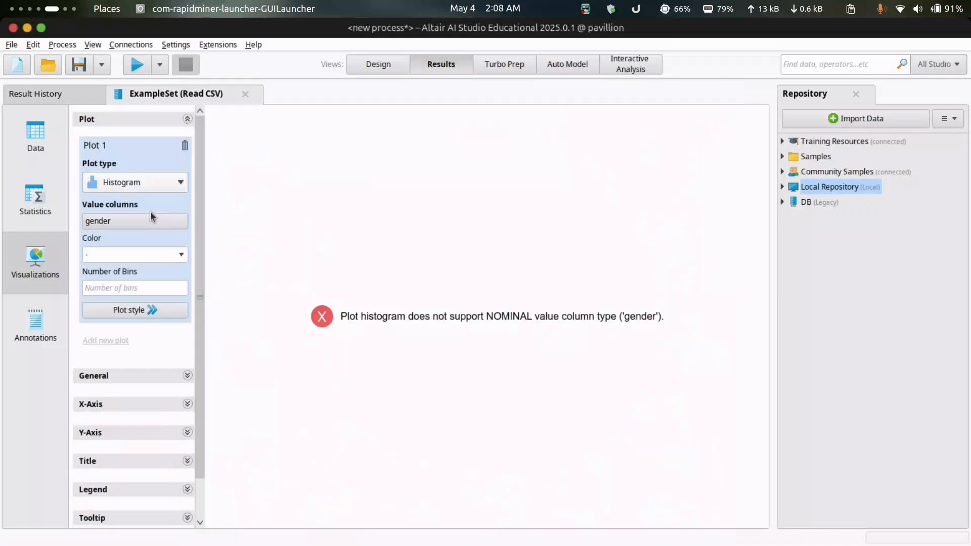
{"action": "left_click", "coordinate": [144, 219]}
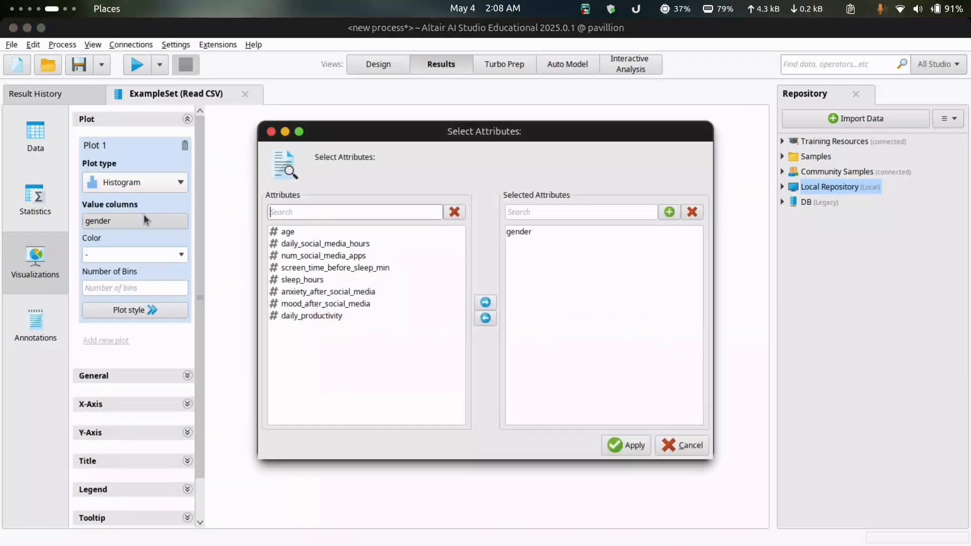
{"action": "left_click", "coordinate": [282, 231]}
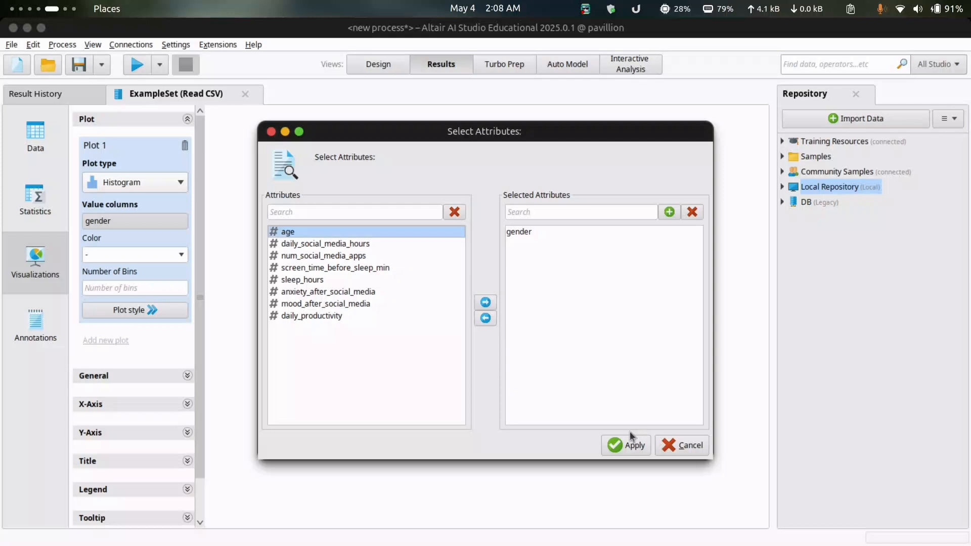
{"action": "left_click", "coordinate": [520, 232]}
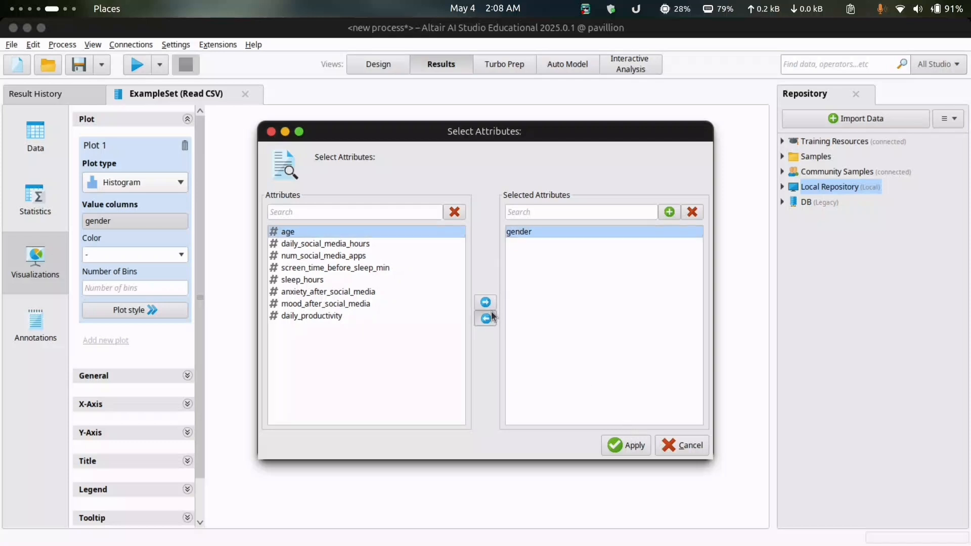
{"action": "left_click", "coordinate": [485, 318]}
{"action": "left_click", "coordinate": [485, 302]}
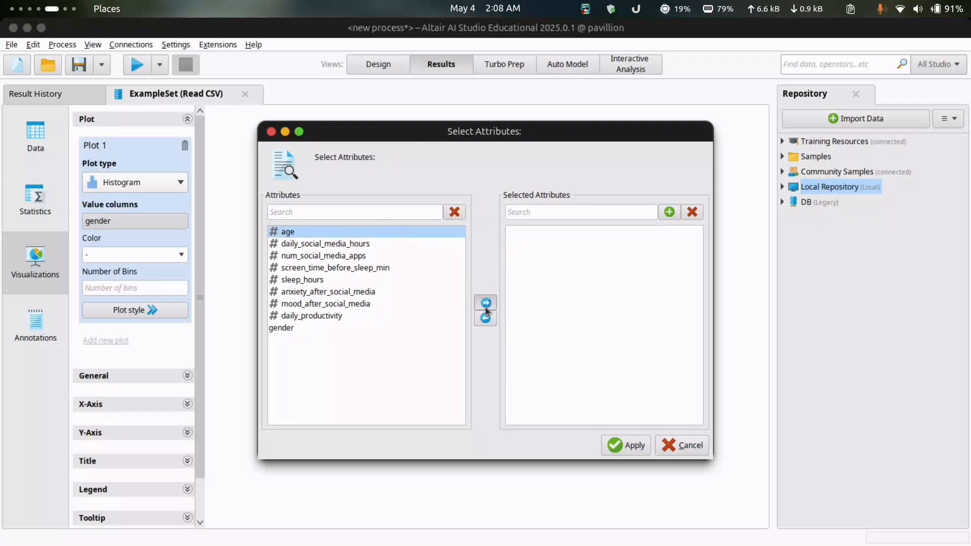
{"action": "left_click", "coordinate": [626, 446]}
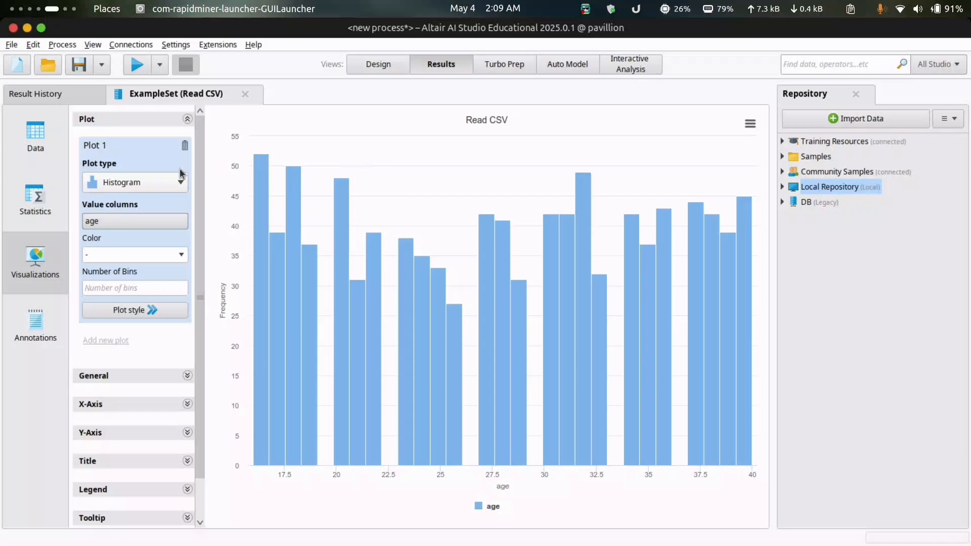
Step: Change the plot to Scatter / Bubble with sleep_hours as the X-axis column and screen_time_before_sleep_min as the value column
{"action": "left_click", "coordinate": [157, 183]}
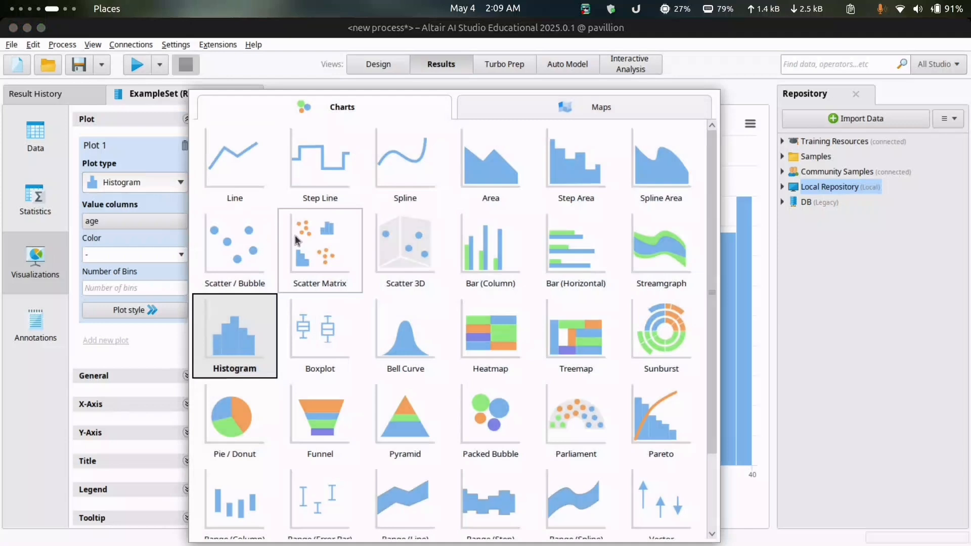
{"action": "left_click", "coordinate": [244, 247]}
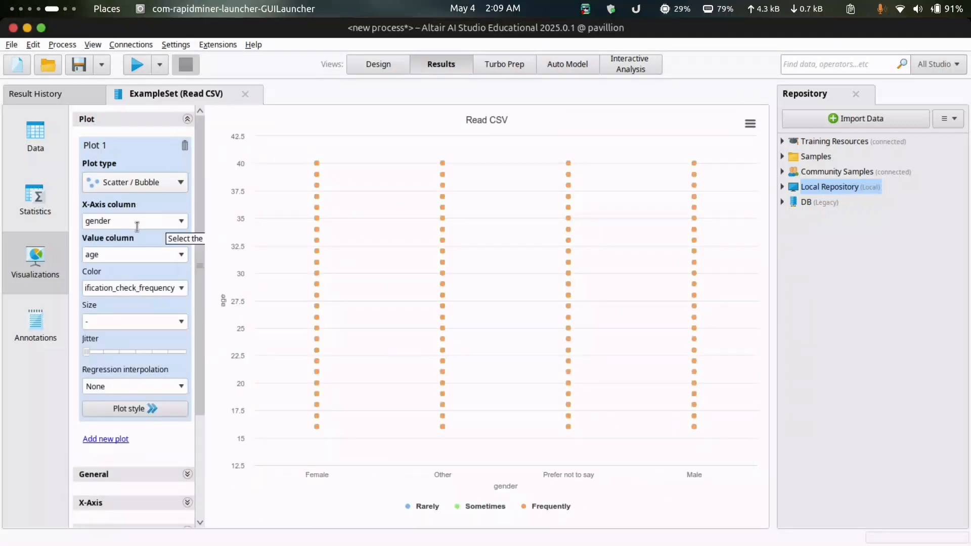
{"action": "left_click", "coordinate": [137, 222]}
{"action": "left_click", "coordinate": [179, 222]}
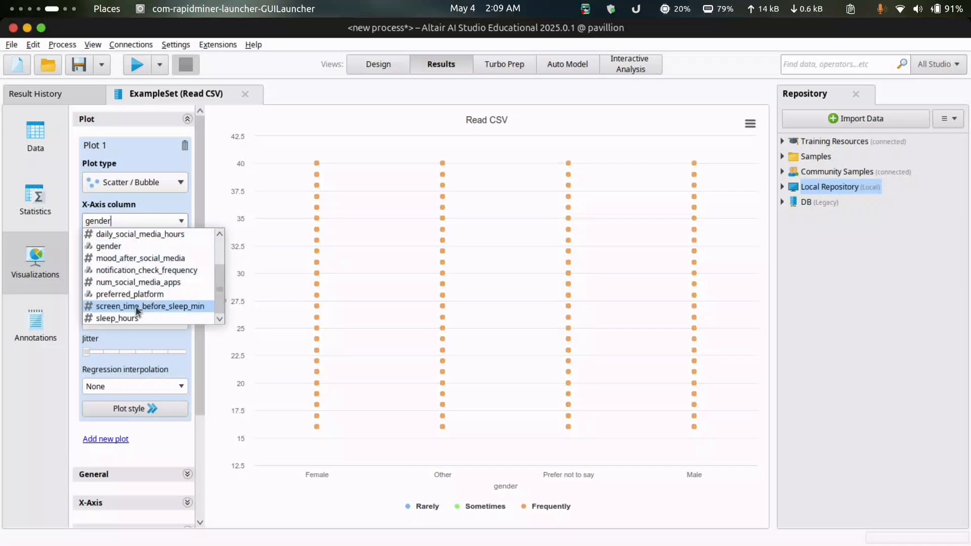
{"action": "key", "text": "Escape"}
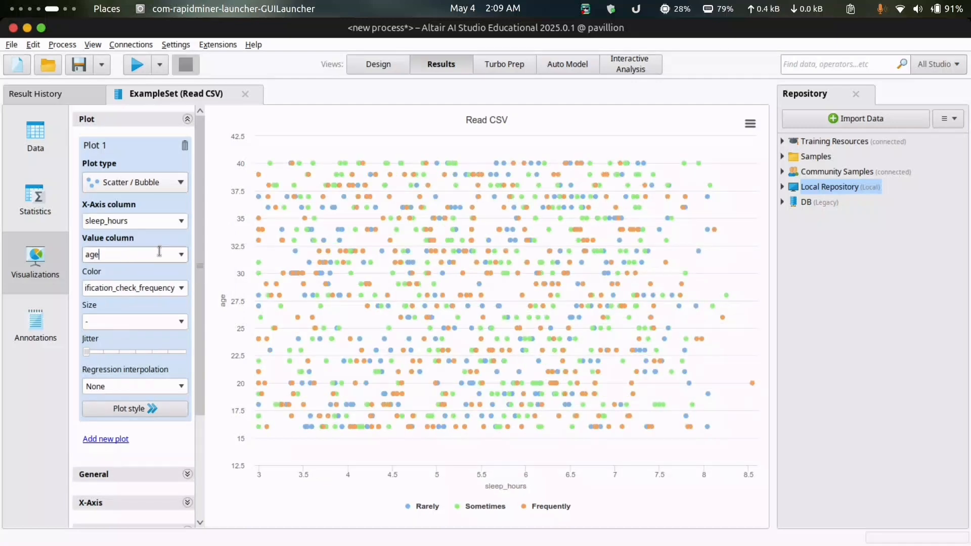
{"action": "left_click", "coordinate": [182, 256]}
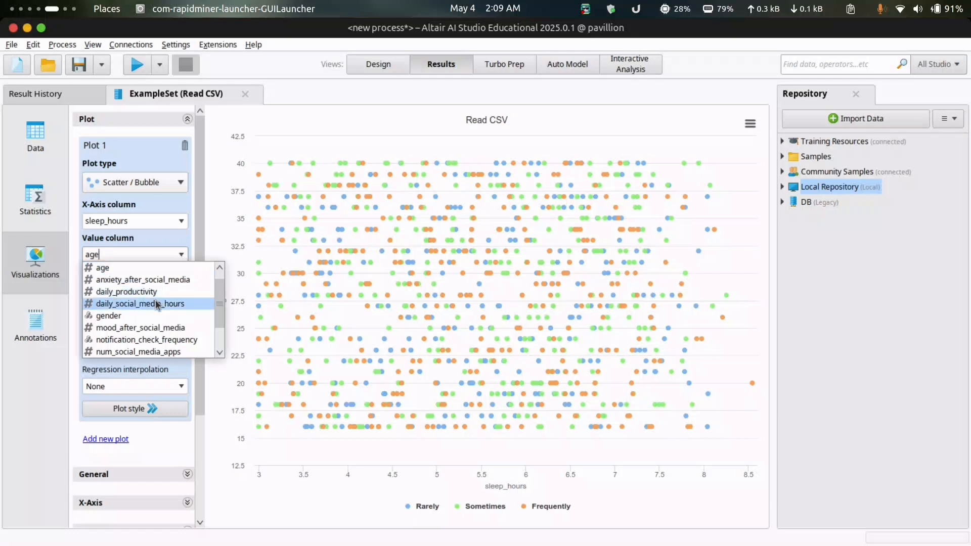
{"action": "scroll", "coordinate": [151, 316], "scroll_direction": "down", "scroll_amount": 1}
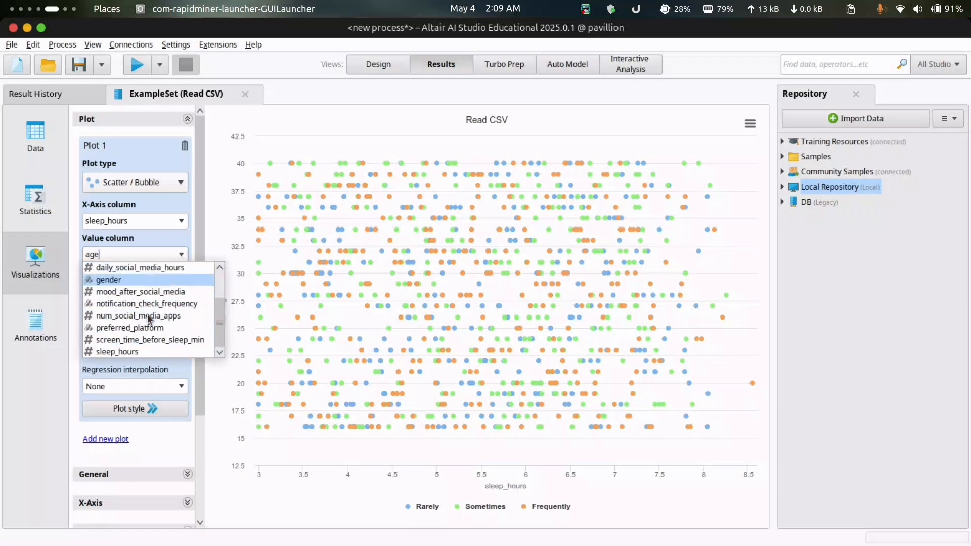
{"action": "left_click", "coordinate": [135, 341]}
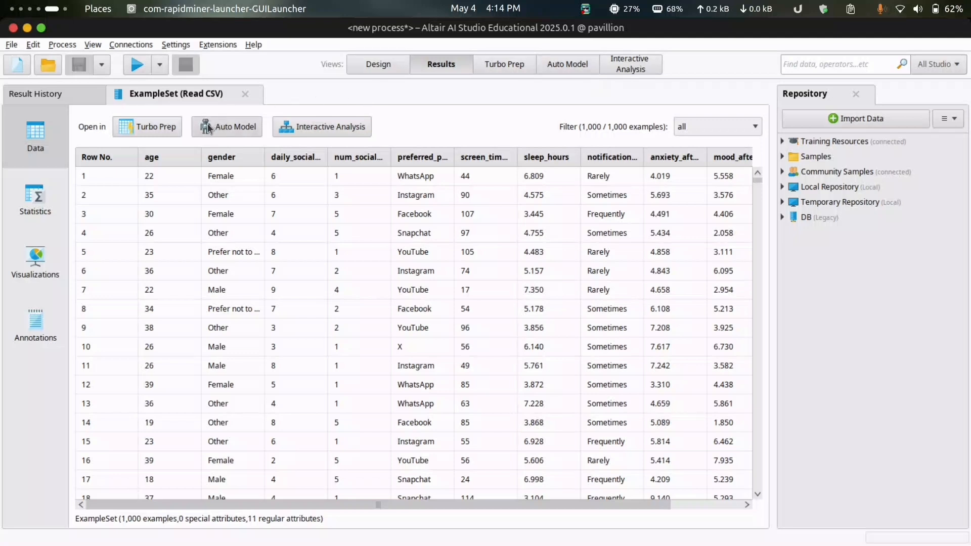
Step: Open the Read CSV example set from the results in Auto Model
{"action": "left_click", "coordinate": [554, 65]}
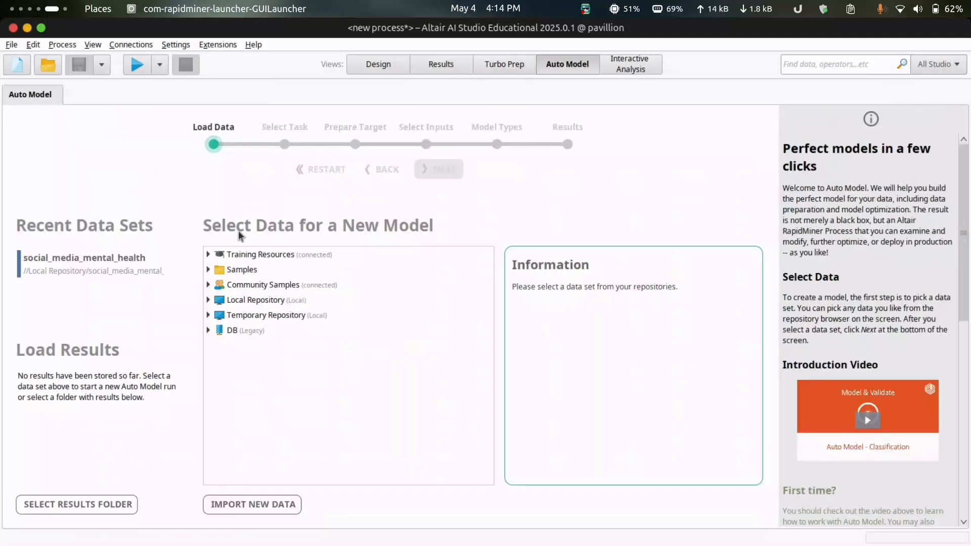
{"action": "left_click", "coordinate": [447, 62]}
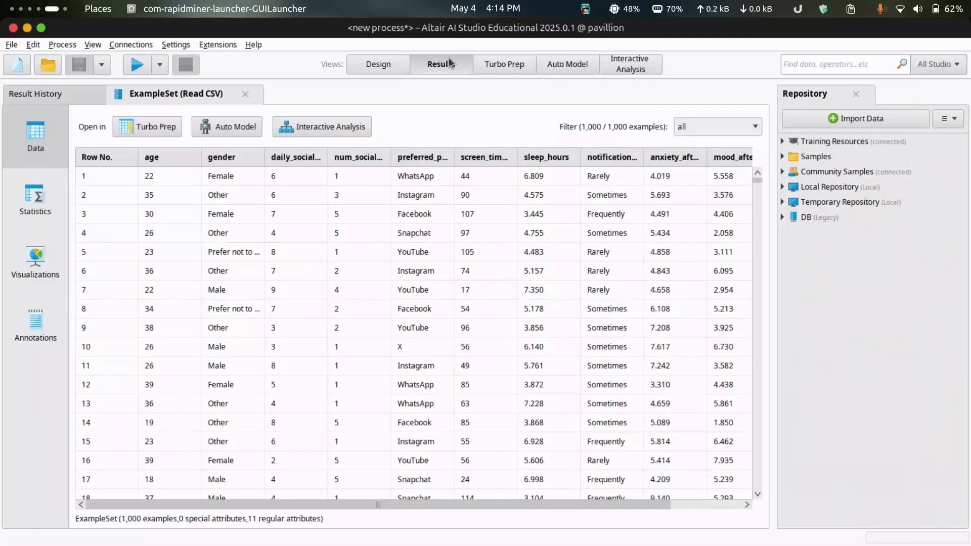
{"action": "left_click", "coordinate": [221, 126]}
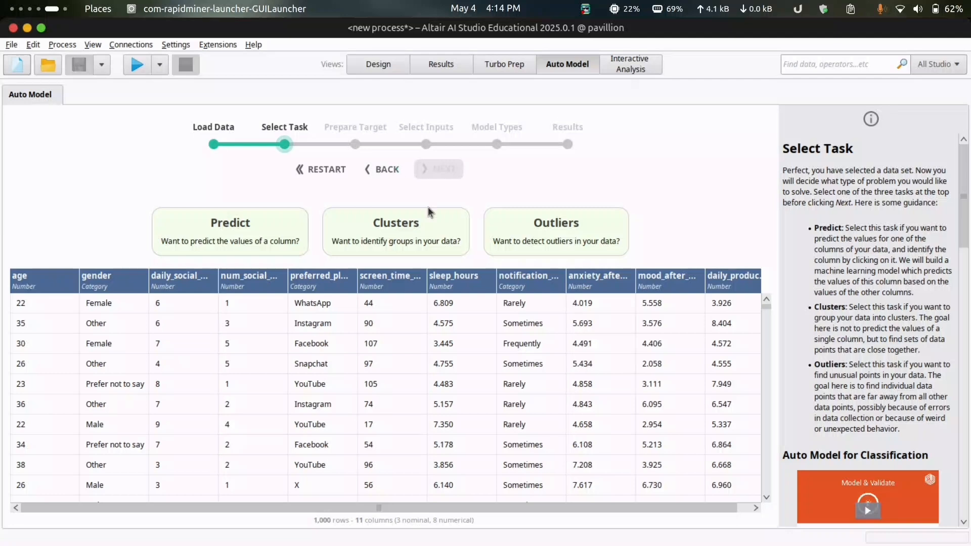
Step: Set the task to predict the mood_after_social_media column and keep it as a regression target
{"action": "left_click", "coordinate": [649, 317]}
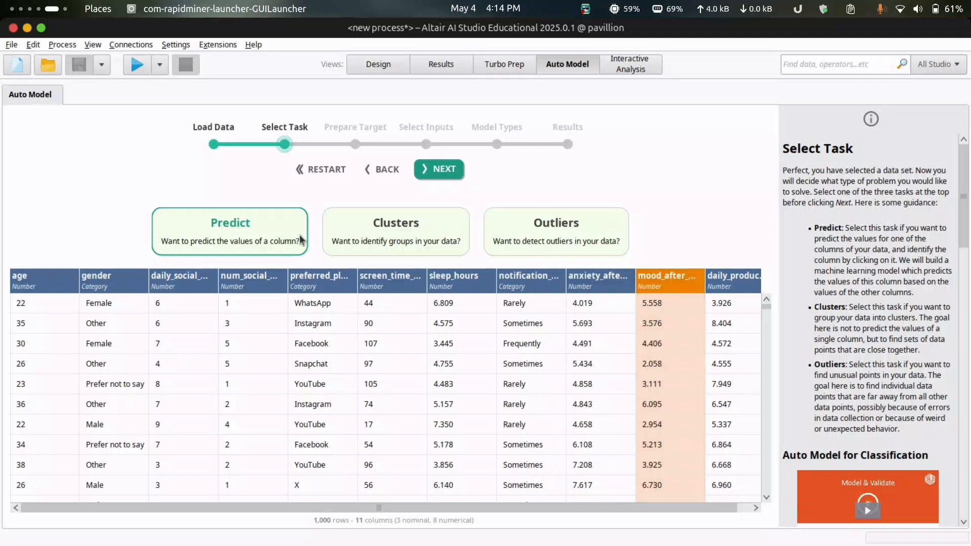
{"action": "left_click", "coordinate": [445, 180]}
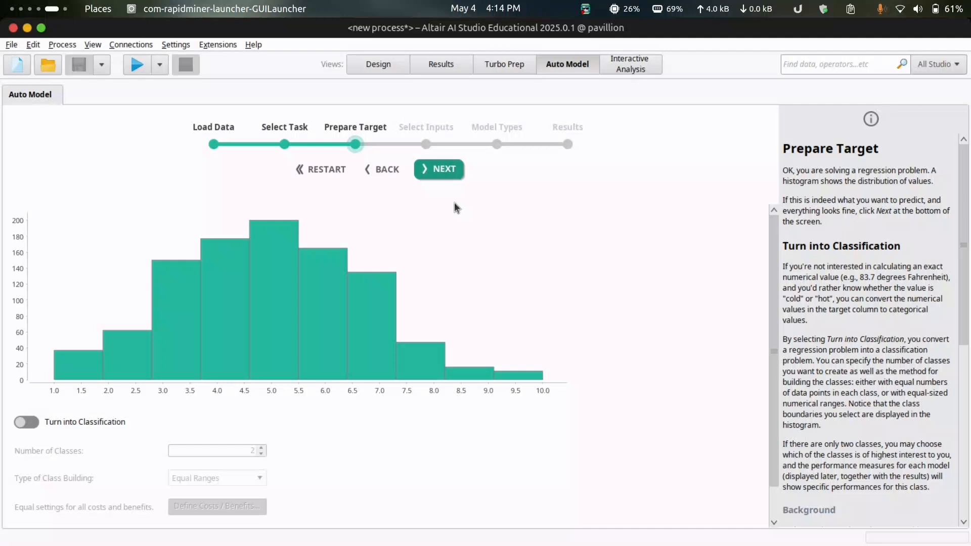
{"action": "left_click", "coordinate": [445, 172]}
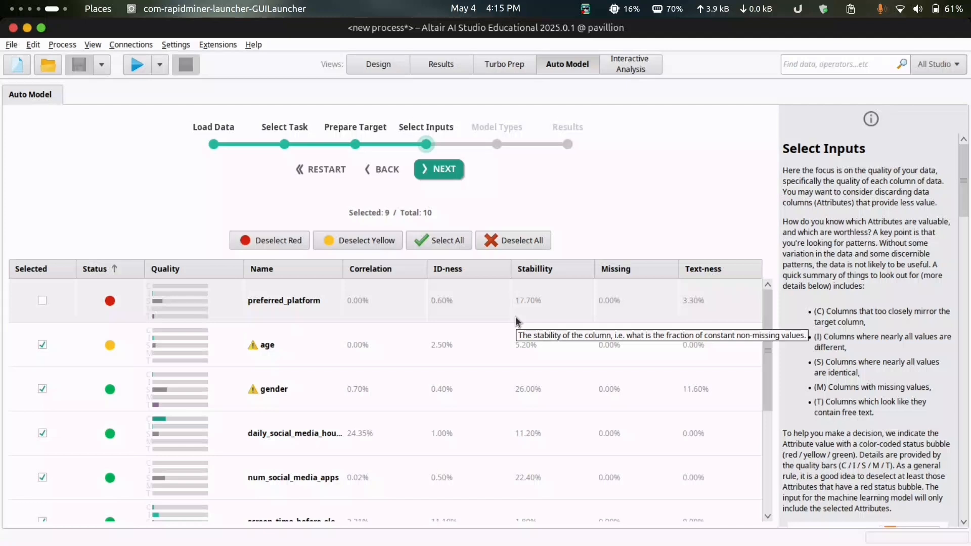
Step: Review the input columns, deselect those with red status, and continue to the model types
{"action": "scroll", "coordinate": [515, 317], "scroll_direction": "down", "scroll_amount": 5}
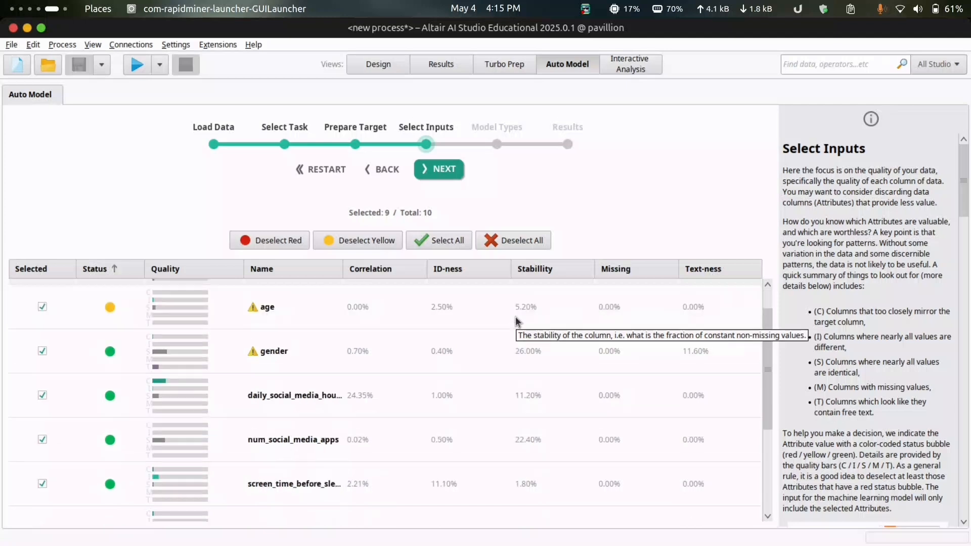
{"action": "scroll", "coordinate": [515, 316], "scroll_direction": "up", "scroll_amount": 5}
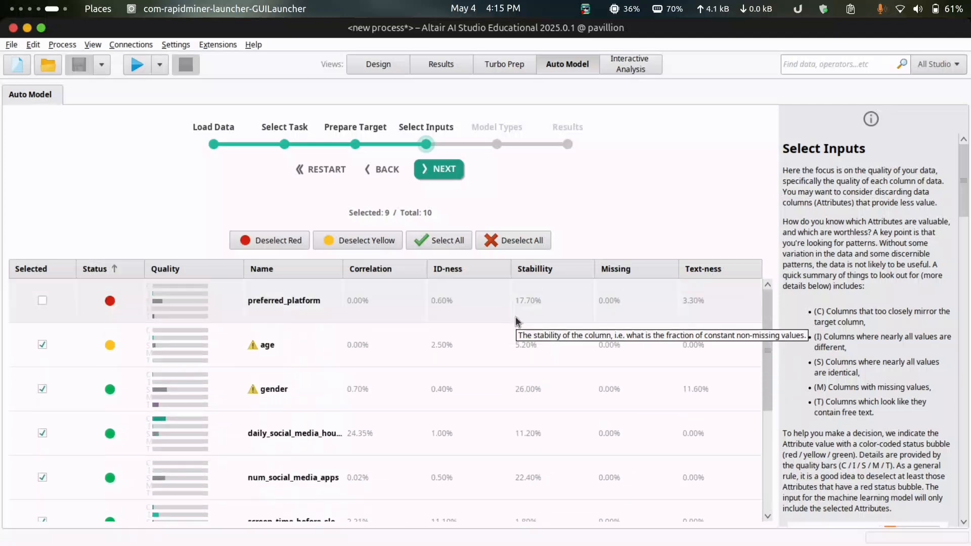
{"action": "left_click", "coordinate": [273, 238]}
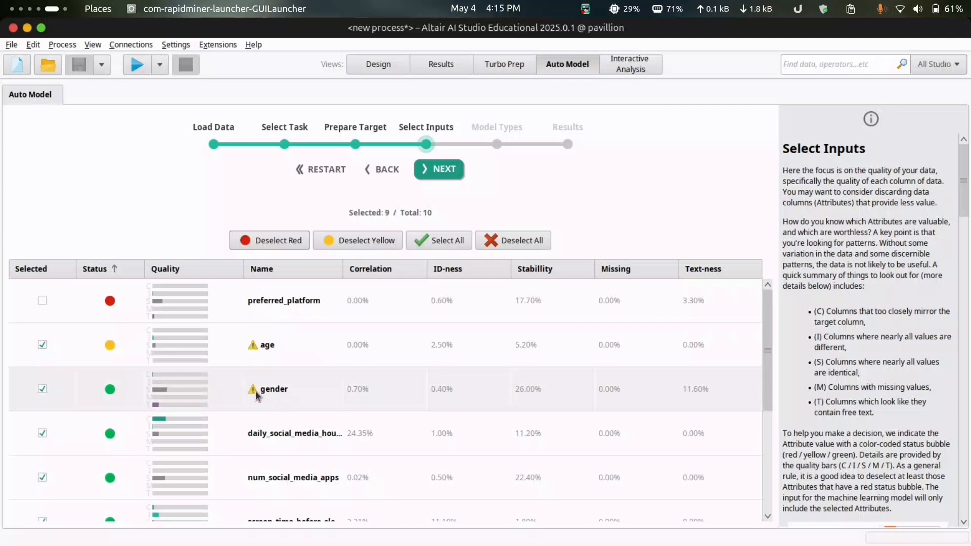
{"action": "mouse_move", "coordinate": [255, 395]}
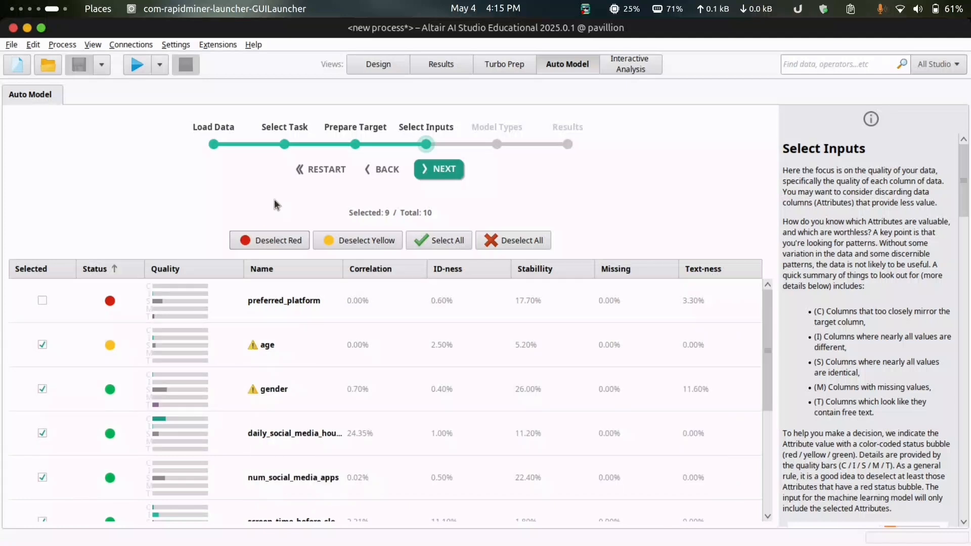
{"action": "left_click", "coordinate": [443, 169]}
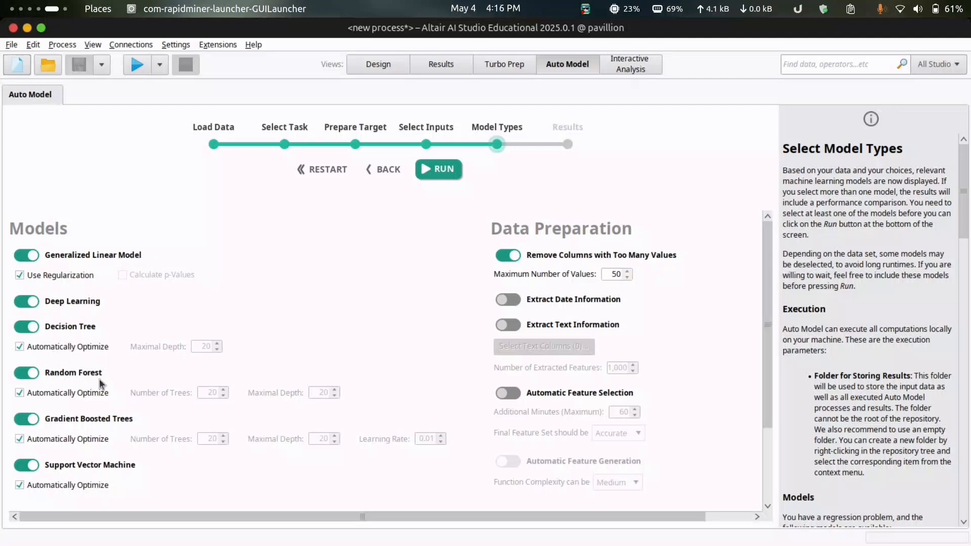
Step: Review the proposed models and data preparation settings, keep them all at their defaults, and run Auto Model
{"action": "scroll", "coordinate": [121, 427], "scroll_direction": "down", "scroll_amount": 2}
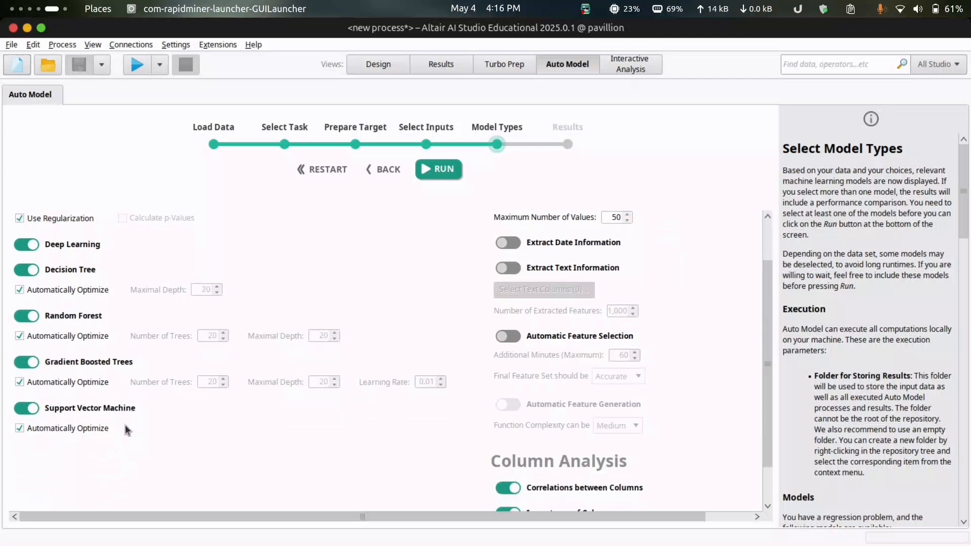
{"action": "scroll", "coordinate": [141, 410], "scroll_direction": "up", "scroll_amount": 1}
{"action": "scroll", "coordinate": [141, 410], "scroll_direction": "up", "scroll_amount": 2}
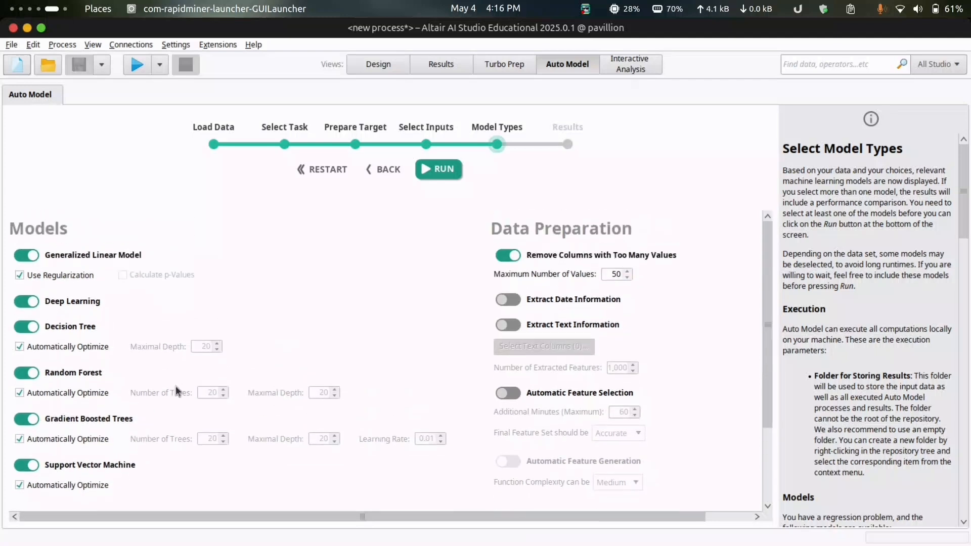
{"action": "scroll", "coordinate": [299, 323], "scroll_direction": "down", "scroll_amount": 1}
{"action": "scroll", "coordinate": [299, 323], "scroll_direction": "up", "scroll_amount": 1}
{"action": "scroll", "coordinate": [421, 272], "scroll_direction": "down", "scroll_amount": 3}
{"action": "scroll", "coordinate": [422, 272], "scroll_direction": "up", "scroll_amount": 3}
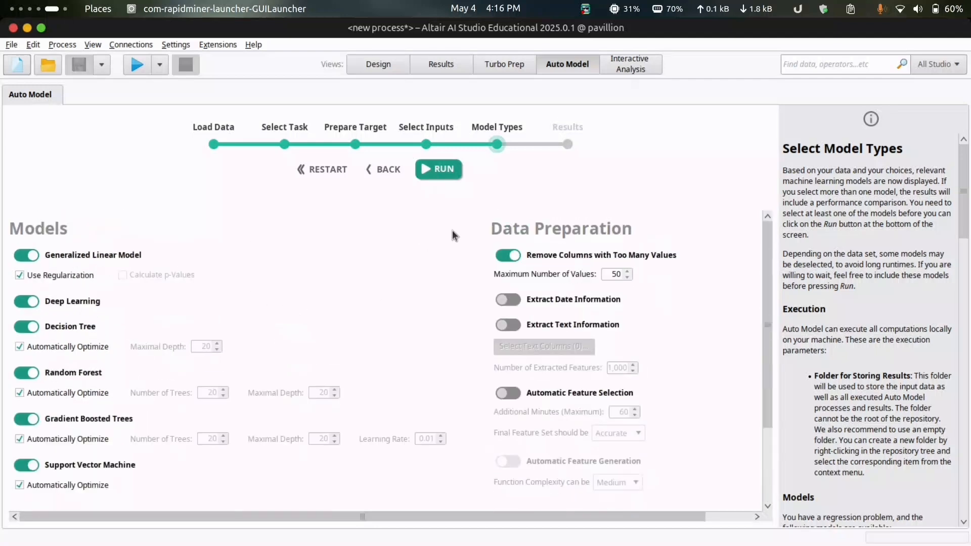
{"action": "left_click", "coordinate": [432, 172]}
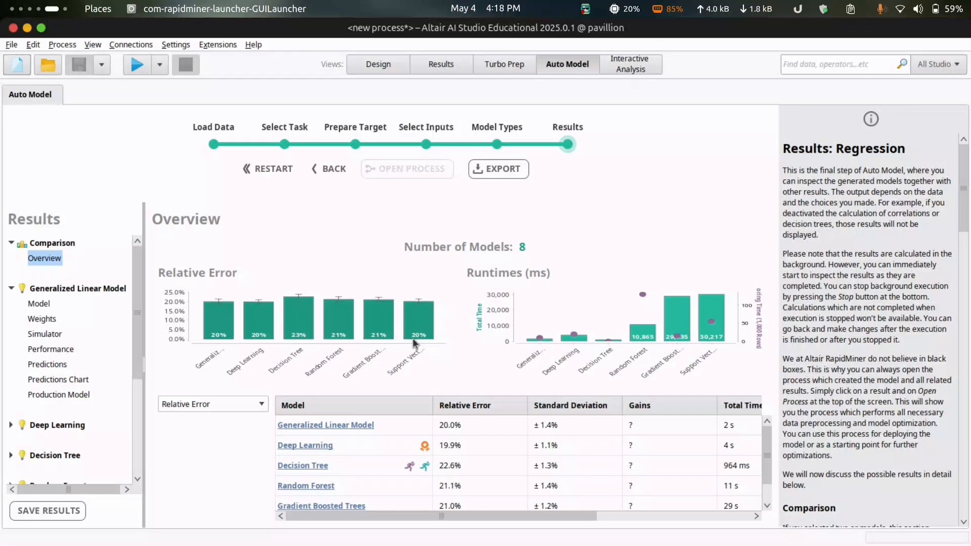
Step: Check the comparison's performance measures and examine the Generalized Linear Model's coefficients, predictions chart, predictions and weights
{"action": "left_click", "coordinate": [238, 405]}
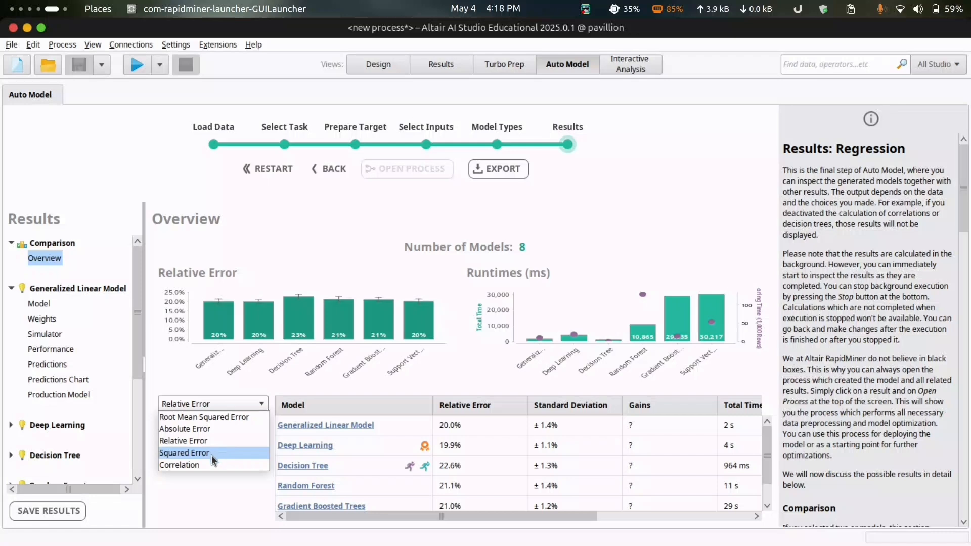
{"action": "left_click", "coordinate": [199, 478]}
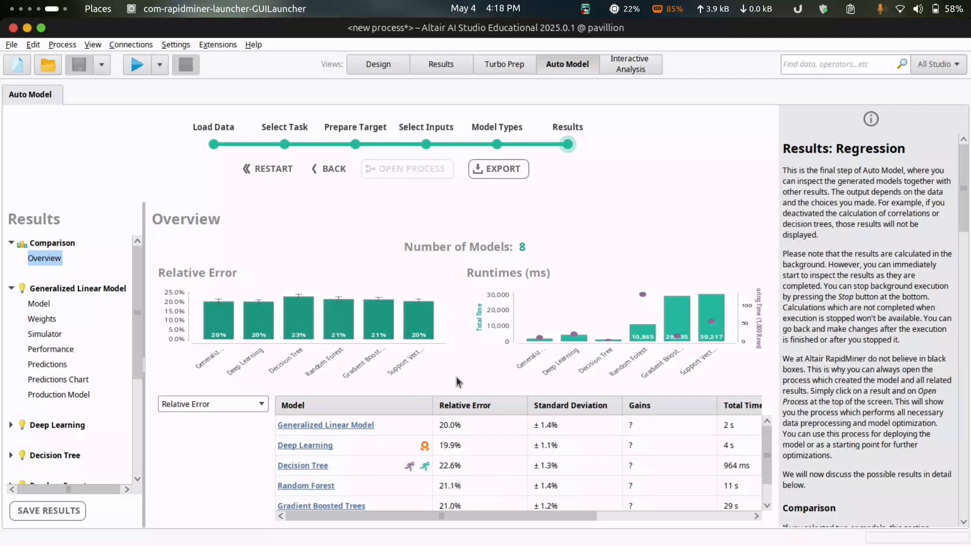
{"action": "left_click", "coordinate": [338, 426]}
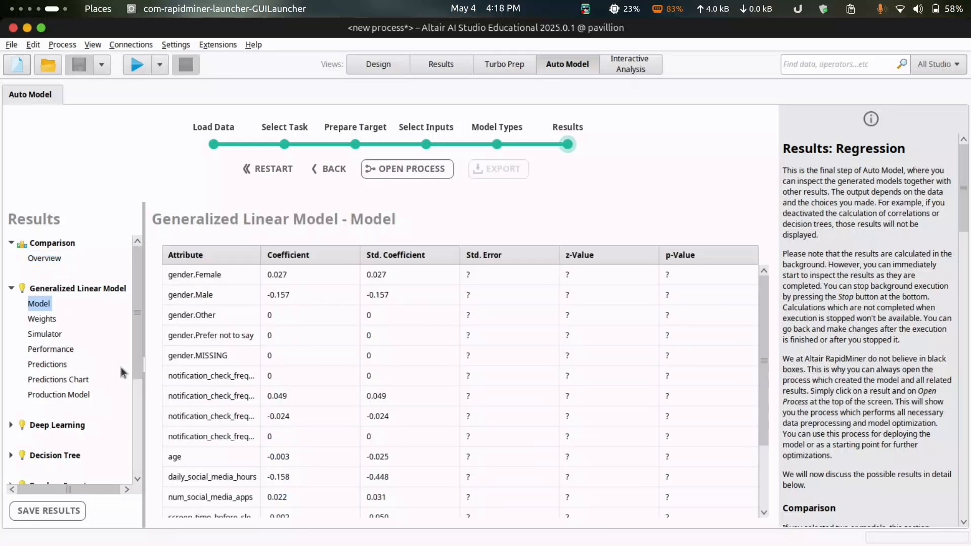
{"action": "left_click", "coordinate": [52, 379]}
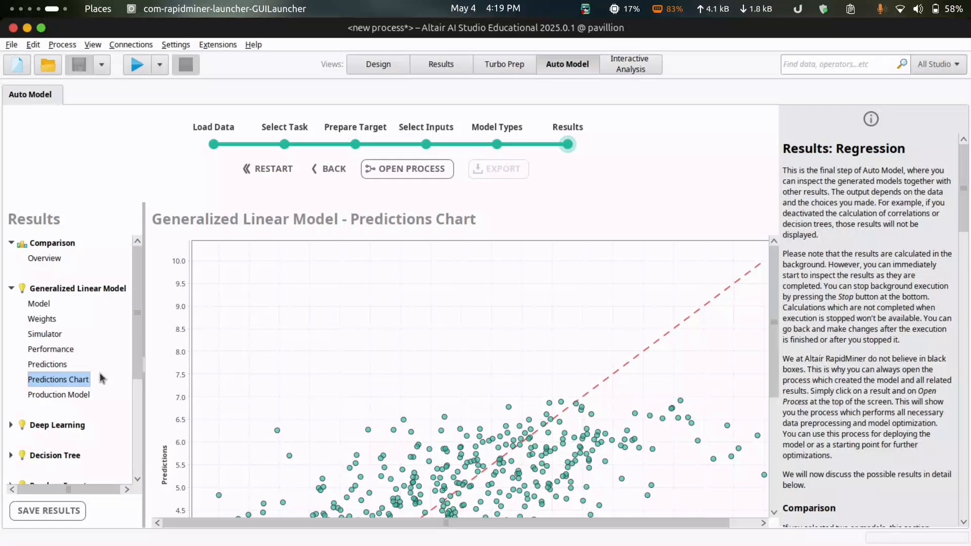
{"action": "left_click", "coordinate": [47, 363]}
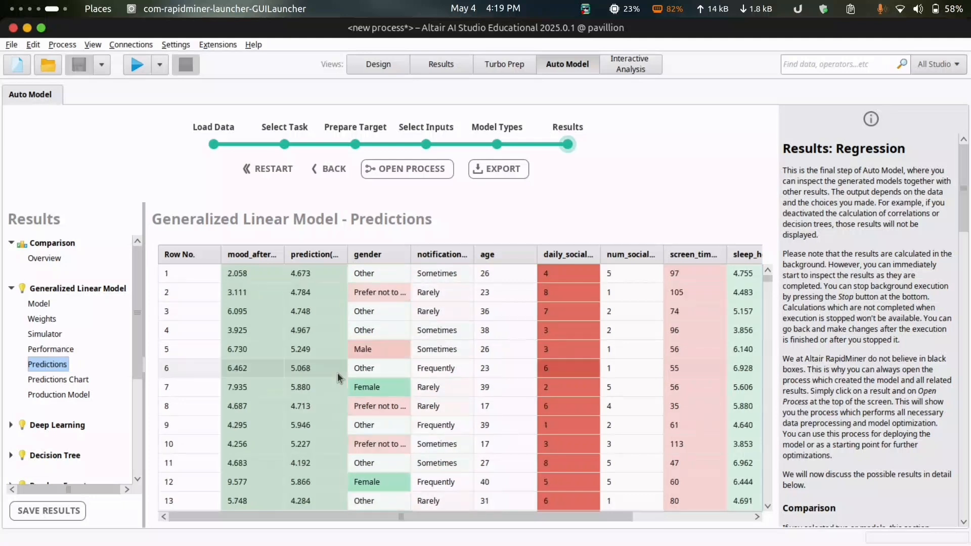
{"action": "left_click", "coordinate": [42, 320]}
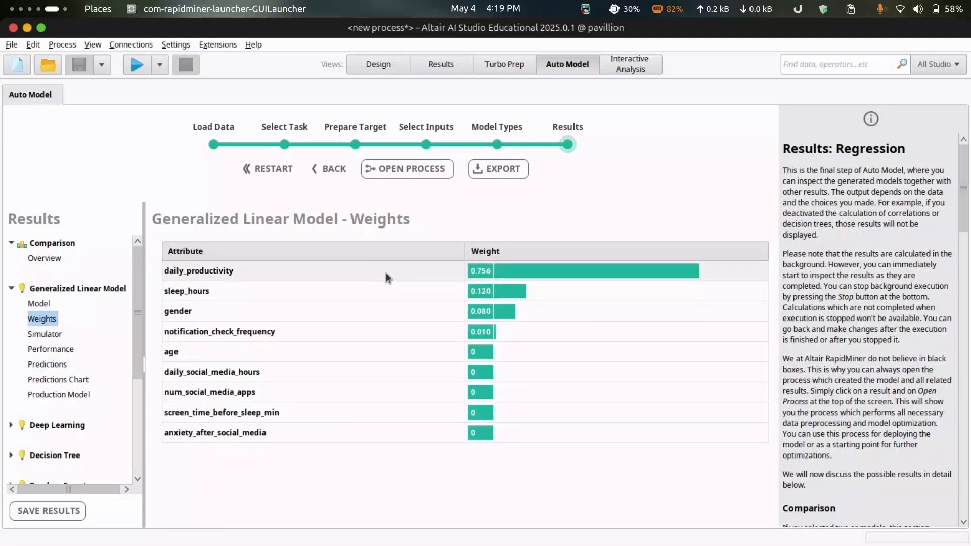
Step: Collapse the Generalized Linear Model results and view the general data and the column statistics from age to daily_social_media_hours
{"action": "left_click", "coordinate": [11, 288]}
{"action": "scroll", "coordinate": [89, 366], "scroll_direction": "down", "scroll_amount": 3}
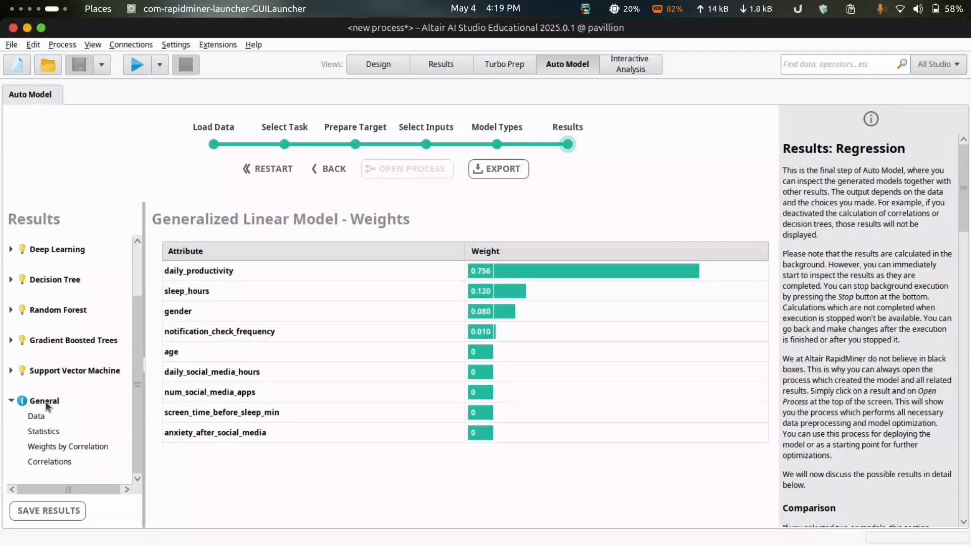
{"action": "left_click", "coordinate": [35, 416]}
{"action": "left_click", "coordinate": [38, 432]}
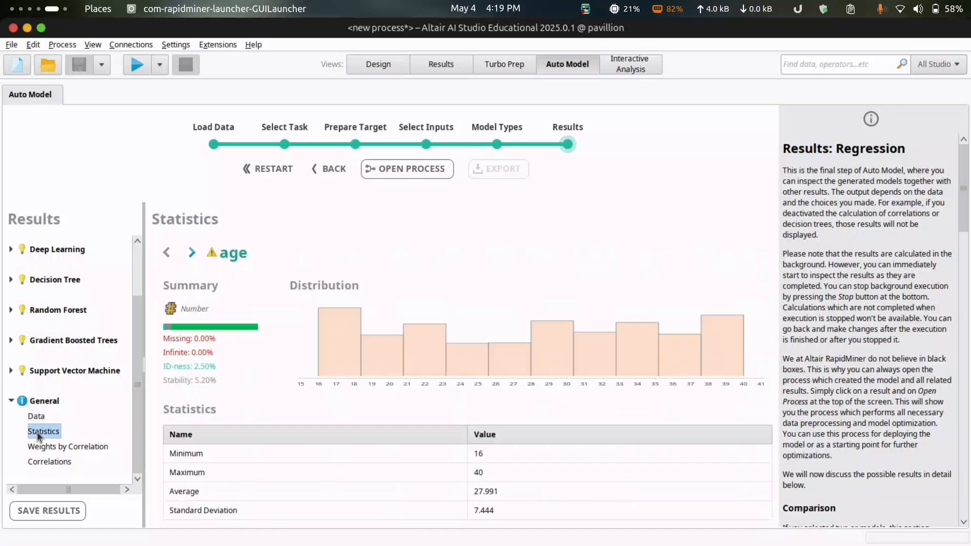
{"action": "left_click", "coordinate": [192, 253]}
{"action": "left_click", "coordinate": [192, 252]}
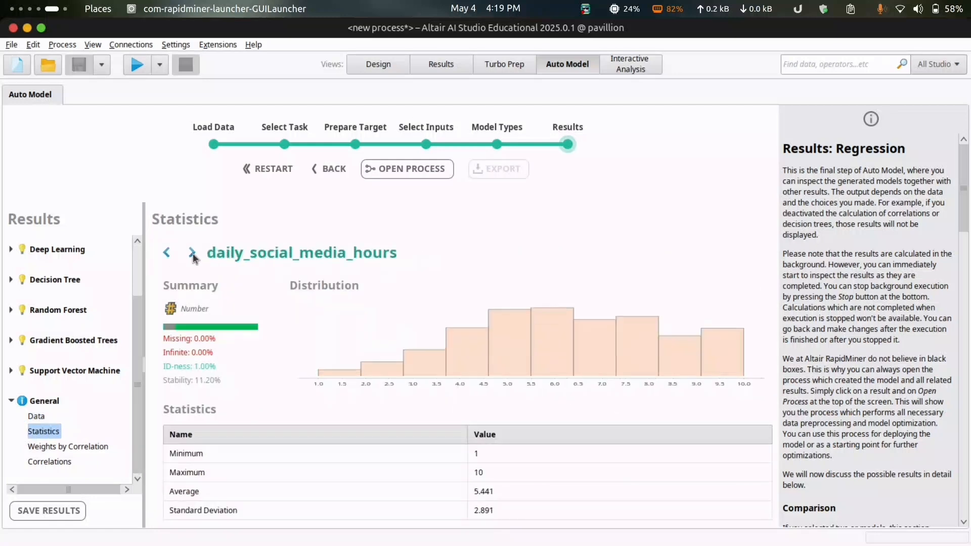
Step: Examine the attributes' weights by correlation and the full correlation matrix in the general results
{"action": "left_click", "coordinate": [58, 448]}
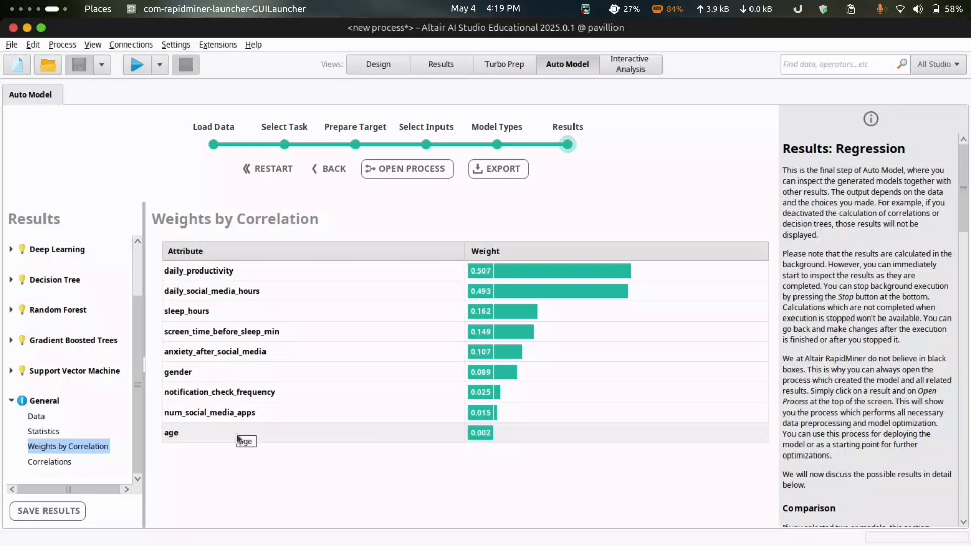
{"action": "left_click", "coordinate": [49, 462]}
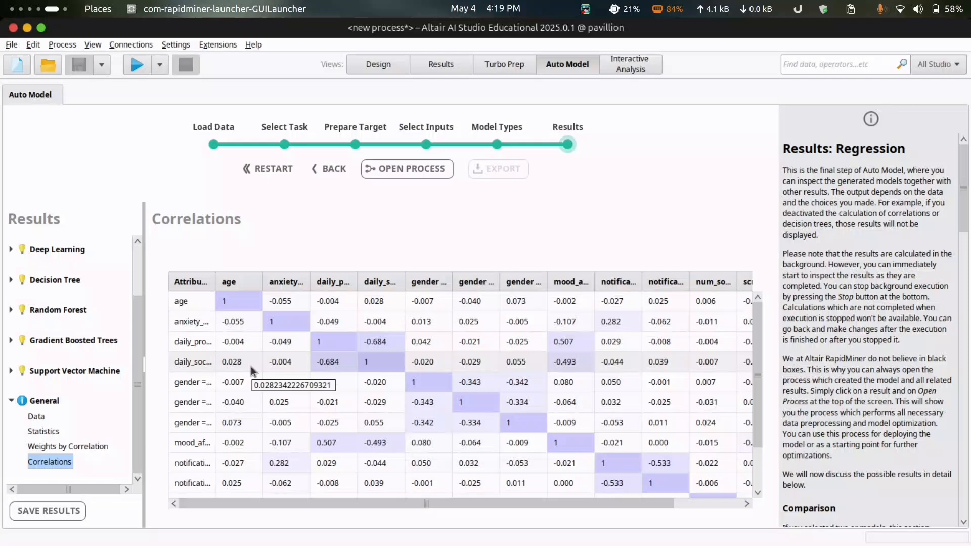
{"action": "scroll", "coordinate": [251, 366], "scroll_direction": "down", "scroll_amount": 3}
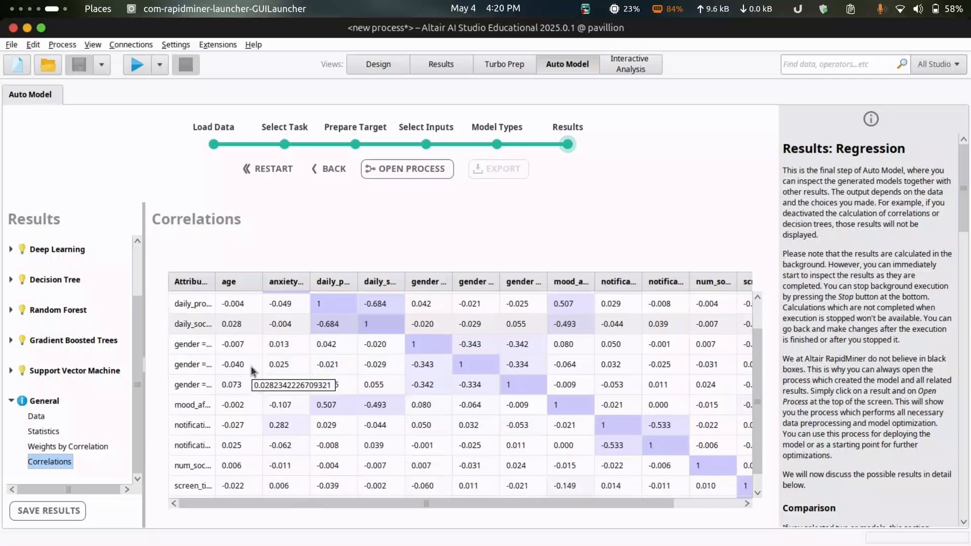
{"action": "scroll", "coordinate": [251, 366], "scroll_direction": "up", "scroll_amount": 3}
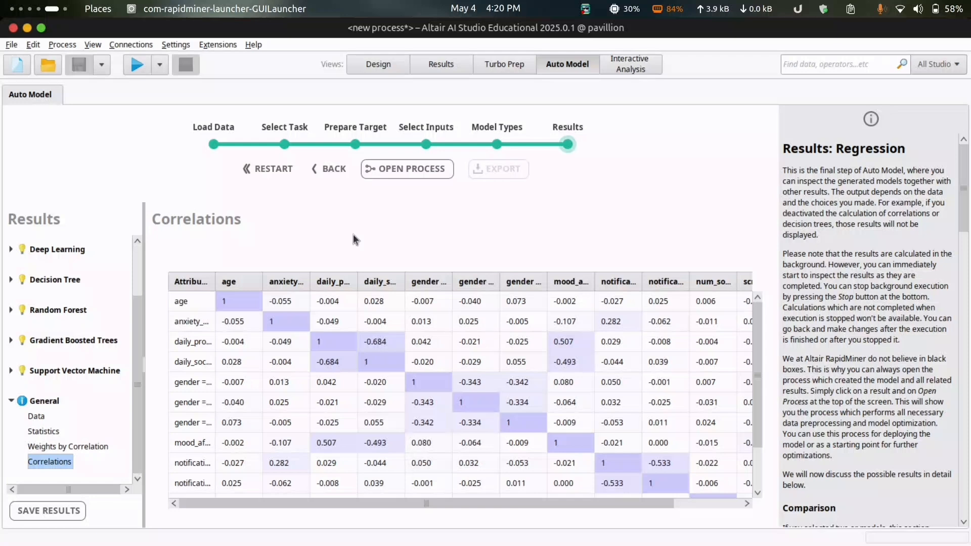
Step: Open the process behind the correlations, saving the current unnamed process in the Temporary Repository as Altair_projecr
{"action": "scroll", "coordinate": [362, 368], "scroll_direction": "down", "scroll_amount": 3}
{"action": "scroll", "coordinate": [362, 368], "scroll_direction": "up", "scroll_amount": 3}
{"action": "left_click", "coordinate": [406, 168]}
{"action": "left_click", "coordinate": [522, 325]}
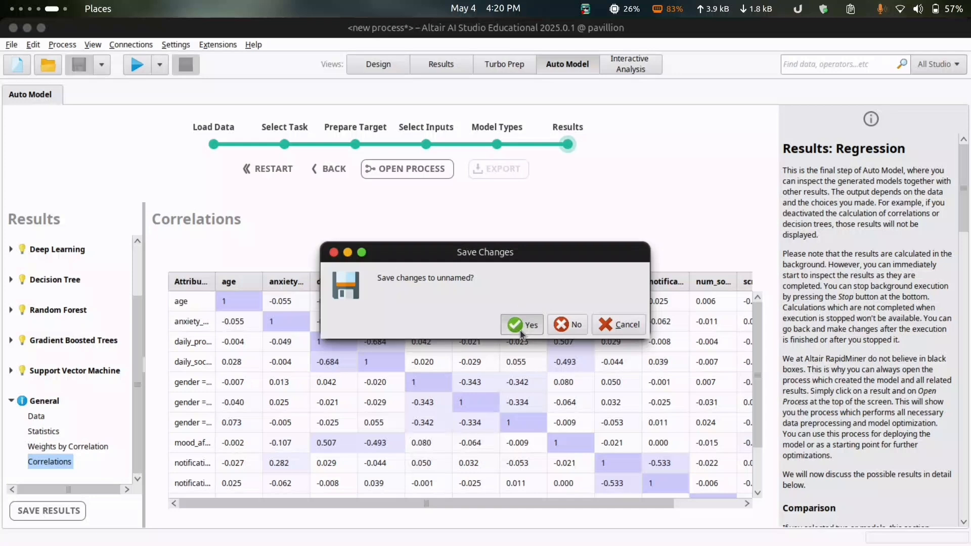
{"action": "left_click", "coordinate": [299, 213]}
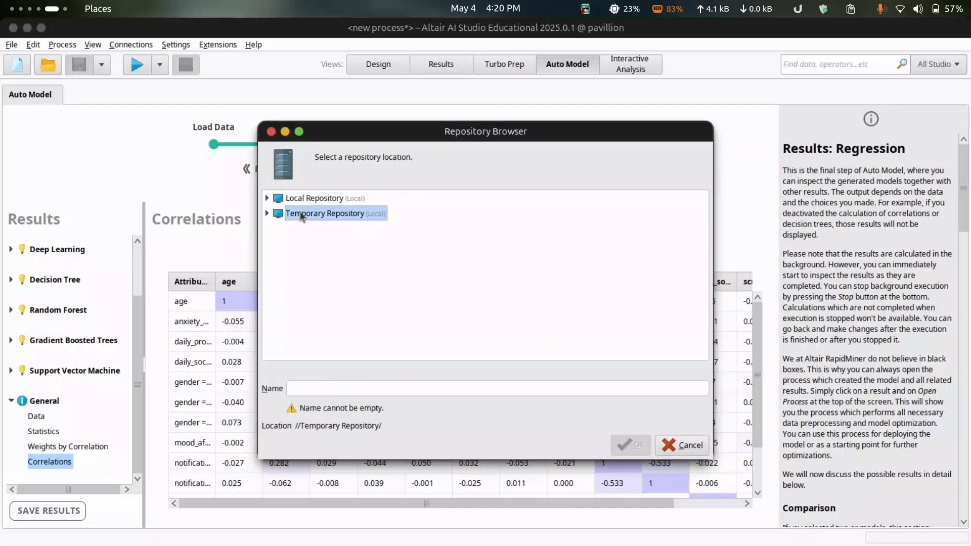
{"action": "left_click", "coordinate": [266, 213]}
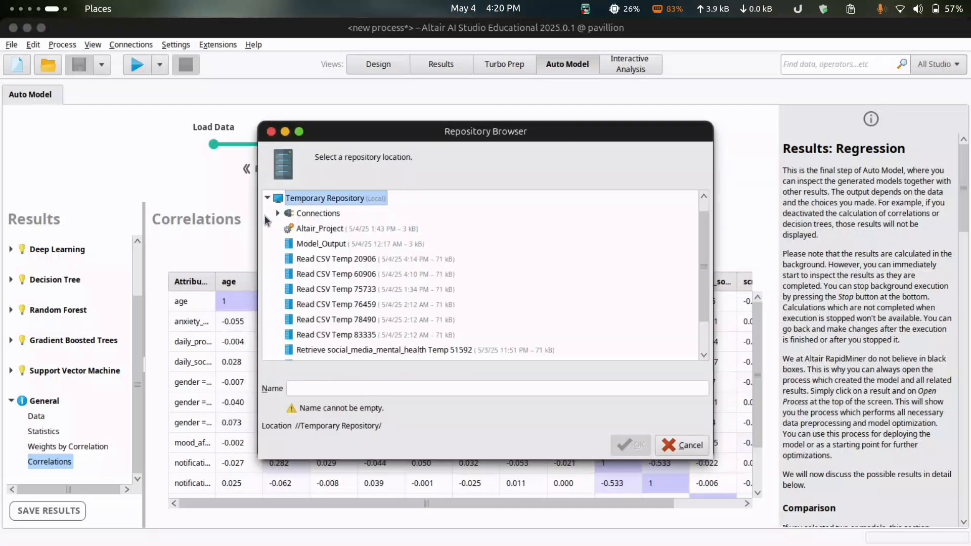
{"action": "left_click", "coordinate": [309, 390]}
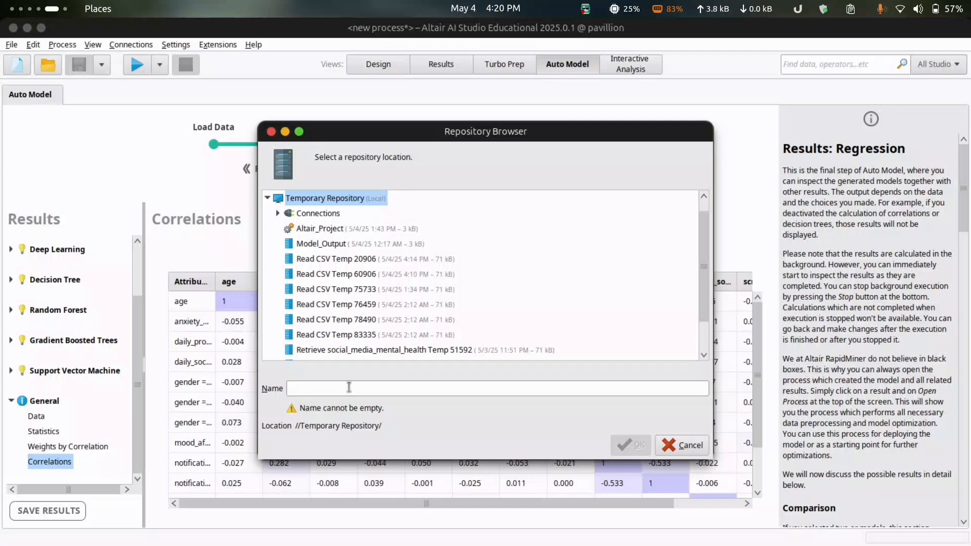
{"action": "type", "text": "Altair_"}
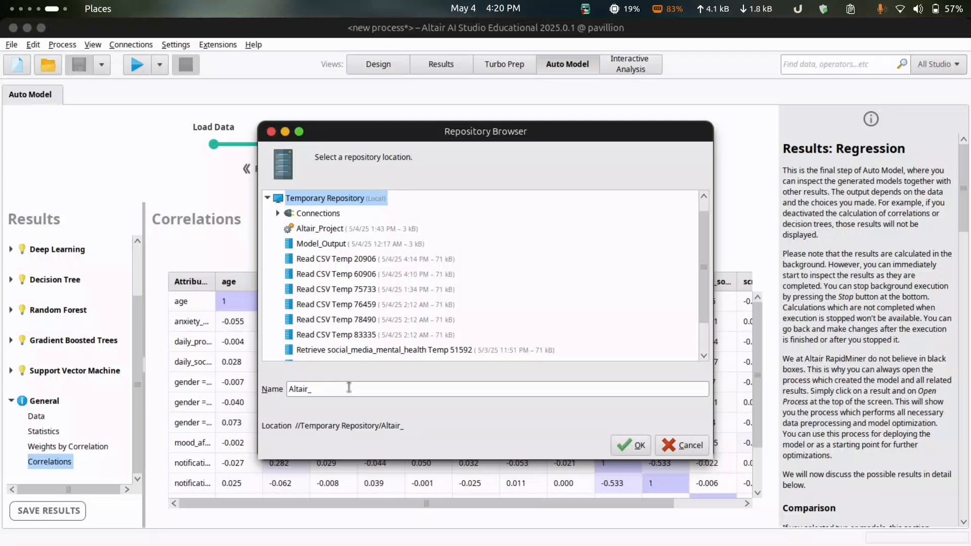
{"action": "type", "text": "projecr"}
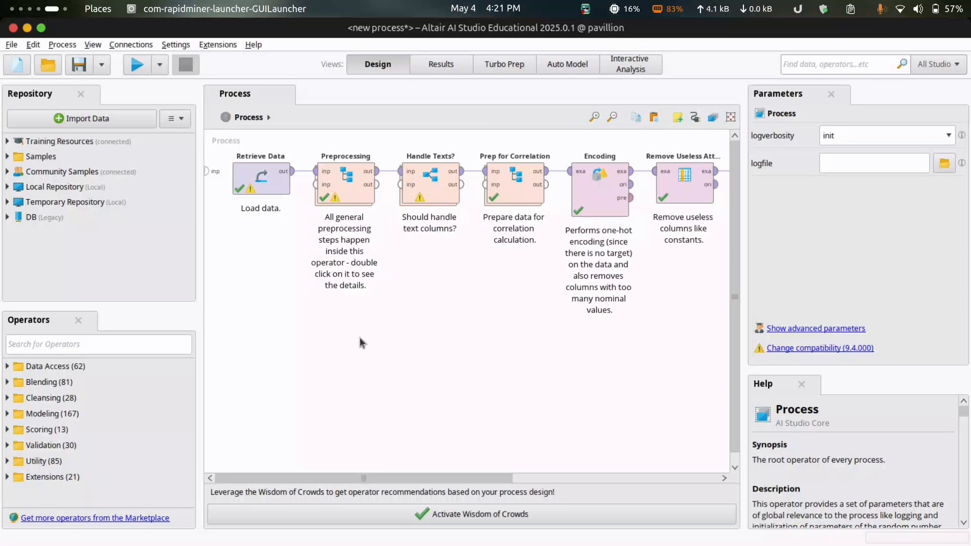
Step: Look through the generated correlation process from Retrieve Data to Annotate and return to its beginning
{"action": "left_click_drag", "start_coordinate": [294, 475], "coordinate": [190, 471]}
{"action": "left_click_drag", "start_coordinate": [317, 475], "coordinate": [499, 472]}
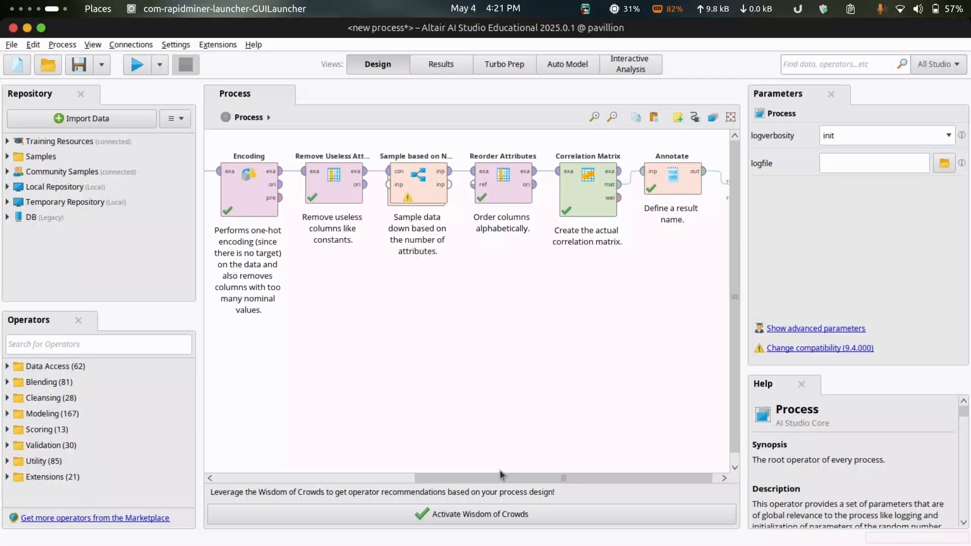
{"action": "scroll", "coordinate": [499, 469], "scroll_direction": "down", "scroll_amount": 1}
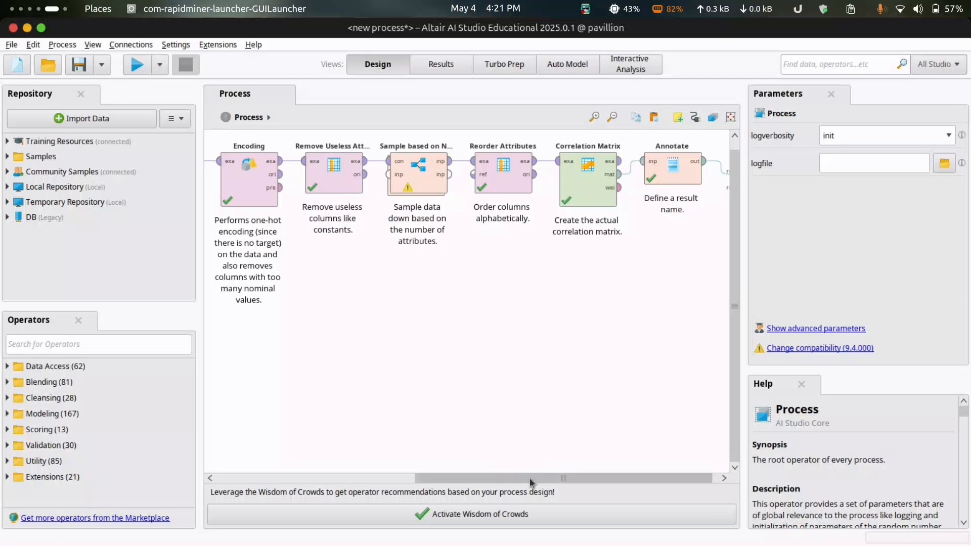
{"action": "left_click_drag", "start_coordinate": [544, 477], "coordinate": [316, 478]}
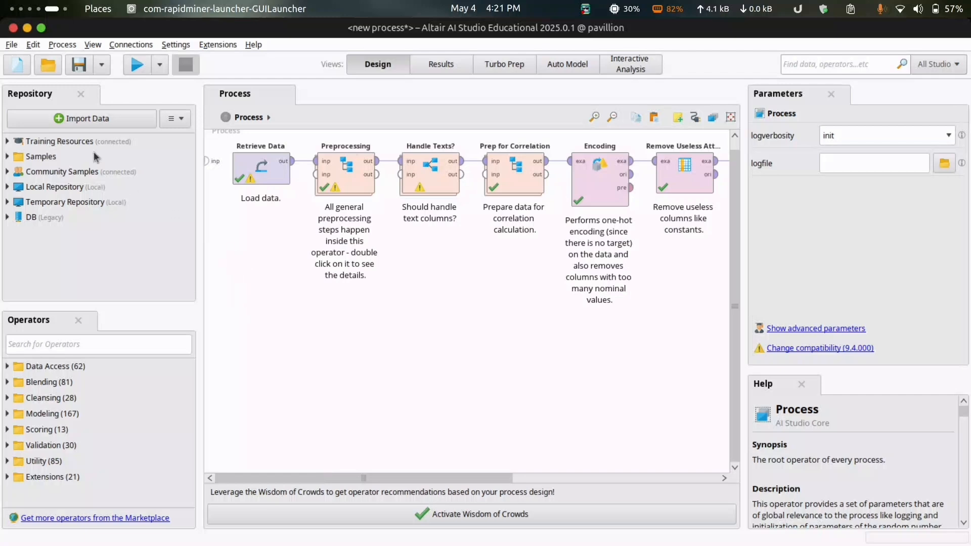
Step: View the dialogs for saving the process to a repository and exporting it as an .rmp file, cancelling both
{"action": "left_click", "coordinate": [11, 44]}
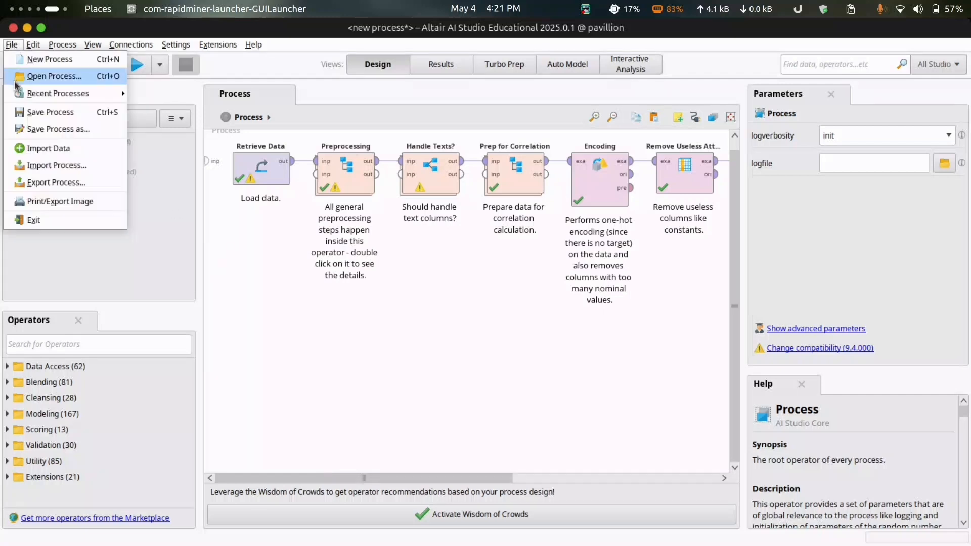
{"action": "left_click", "coordinate": [43, 112]}
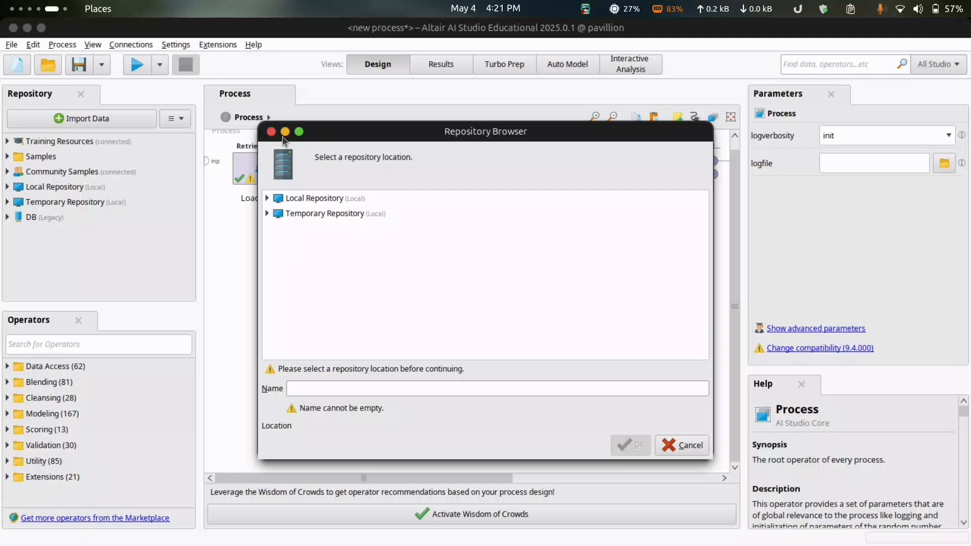
{"action": "key", "text": "Escape"}
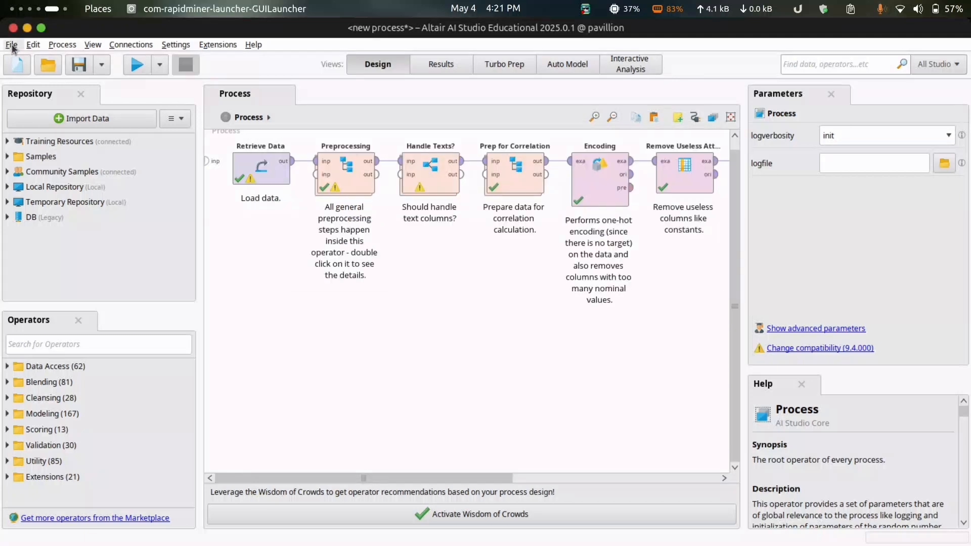
{"action": "left_click", "coordinate": [11, 46]}
{"action": "left_click", "coordinate": [57, 178]}
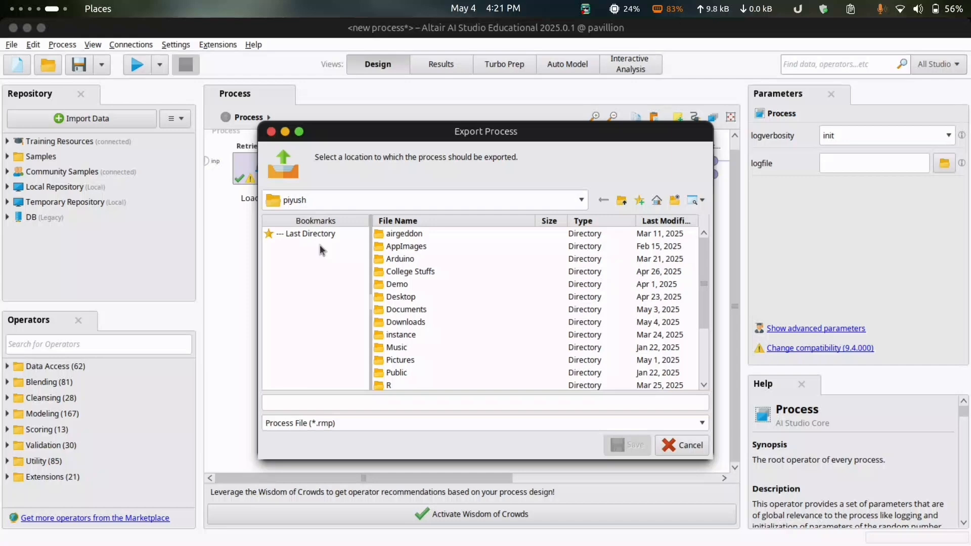
{"action": "left_click", "coordinate": [682, 444]}
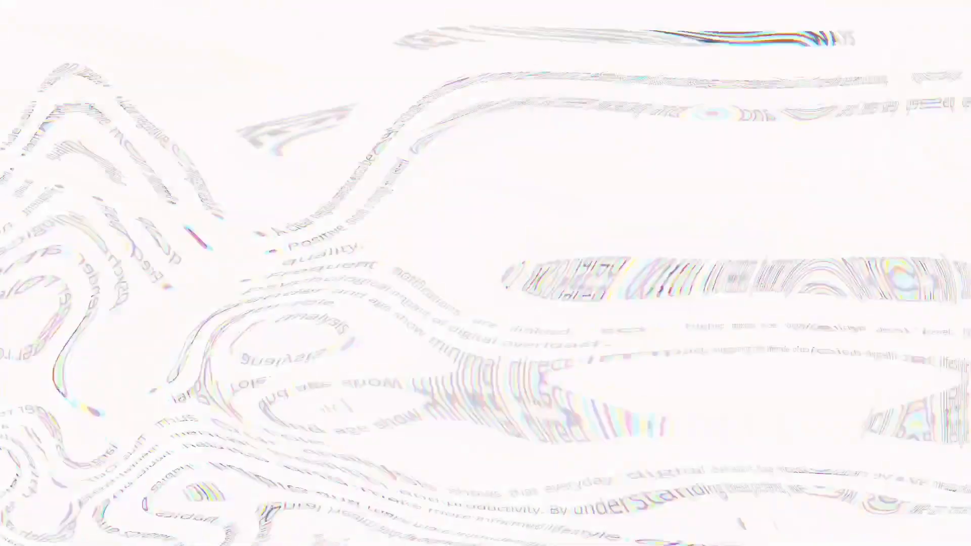